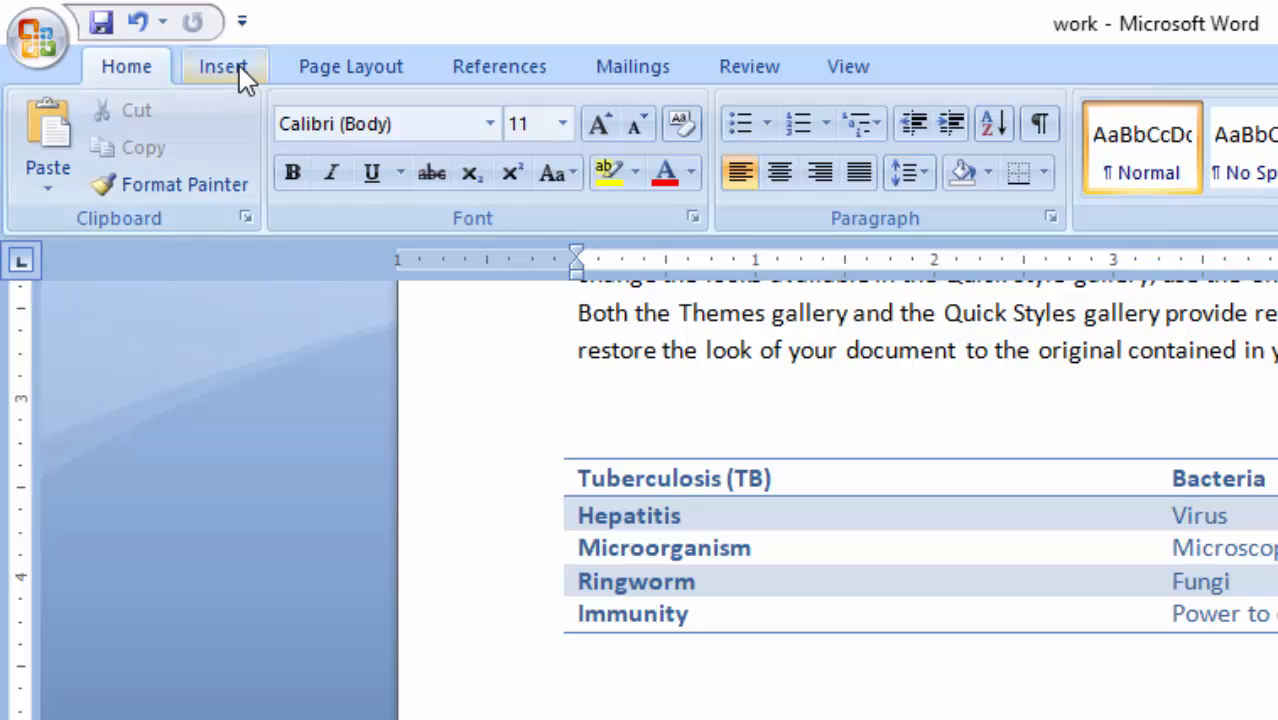
Step: Insert an embedded Excel spreadsheet below the disease table in the document
click(222, 66)
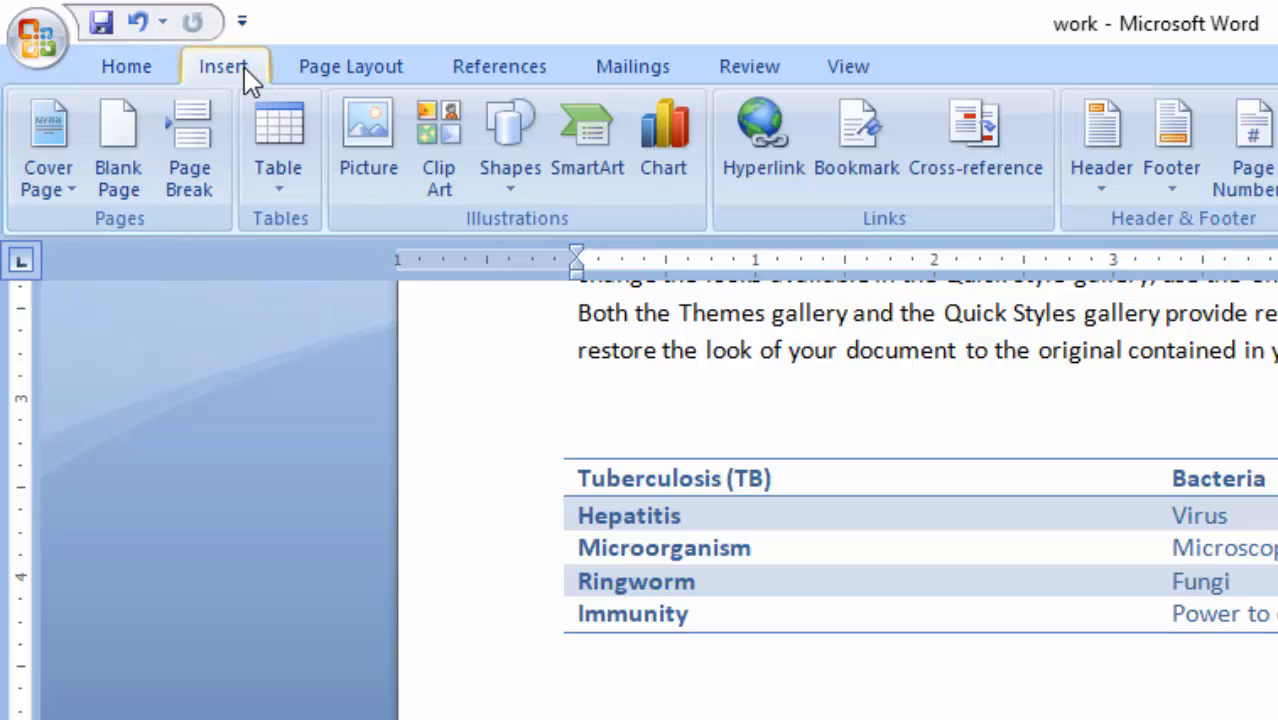
click(304, 201)
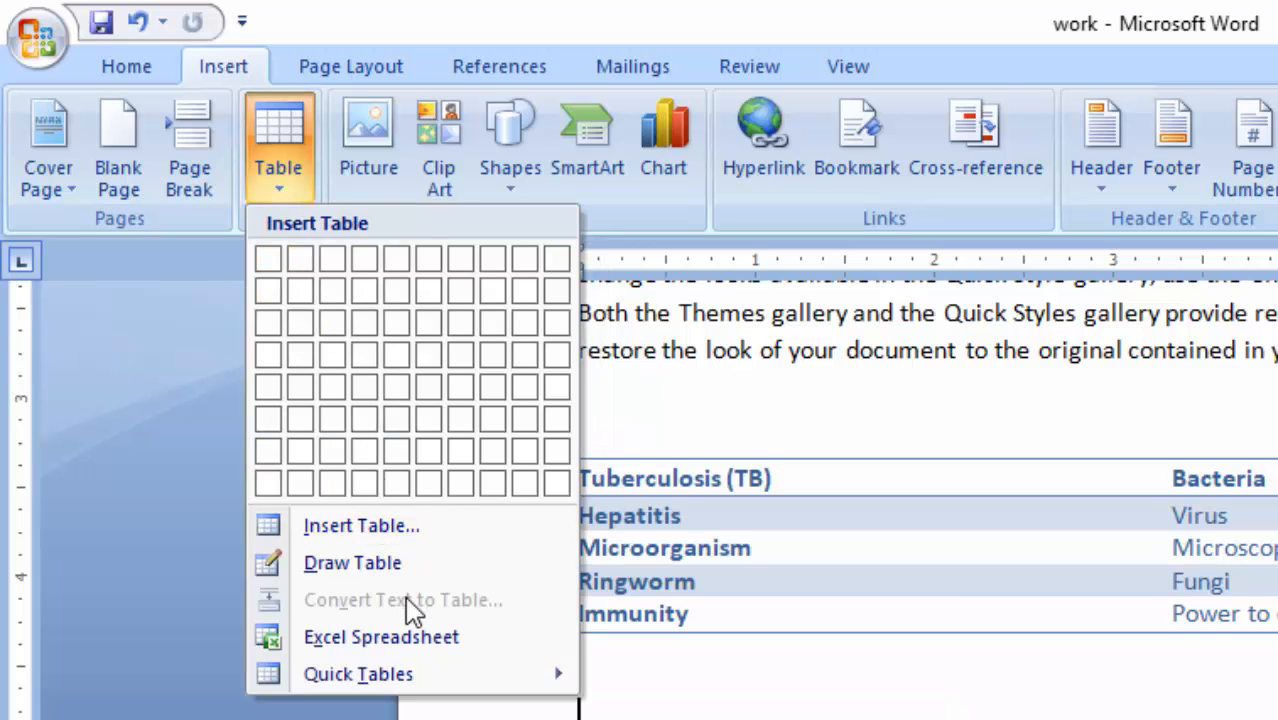
click(503, 657)
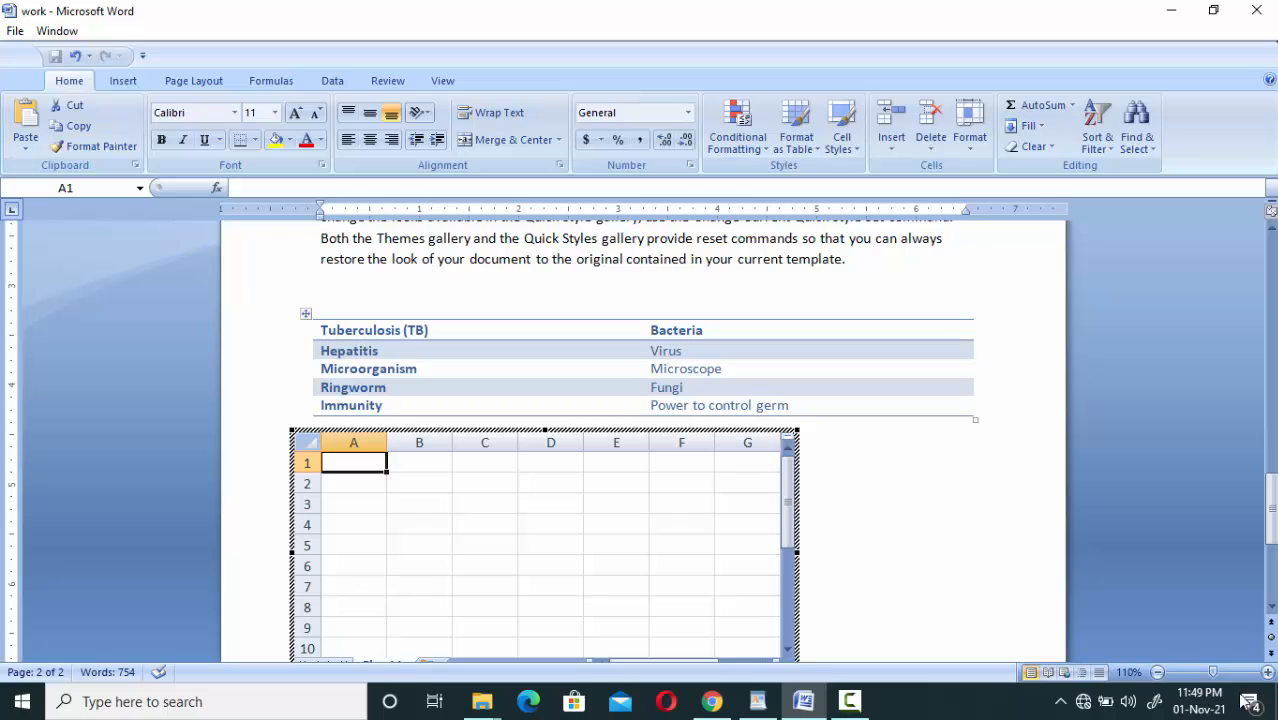
Step: Enter the column headings S/No in cell A1 and Name in cell B1 of the embedded sheet
drag(1272, 510, 1272, 532)
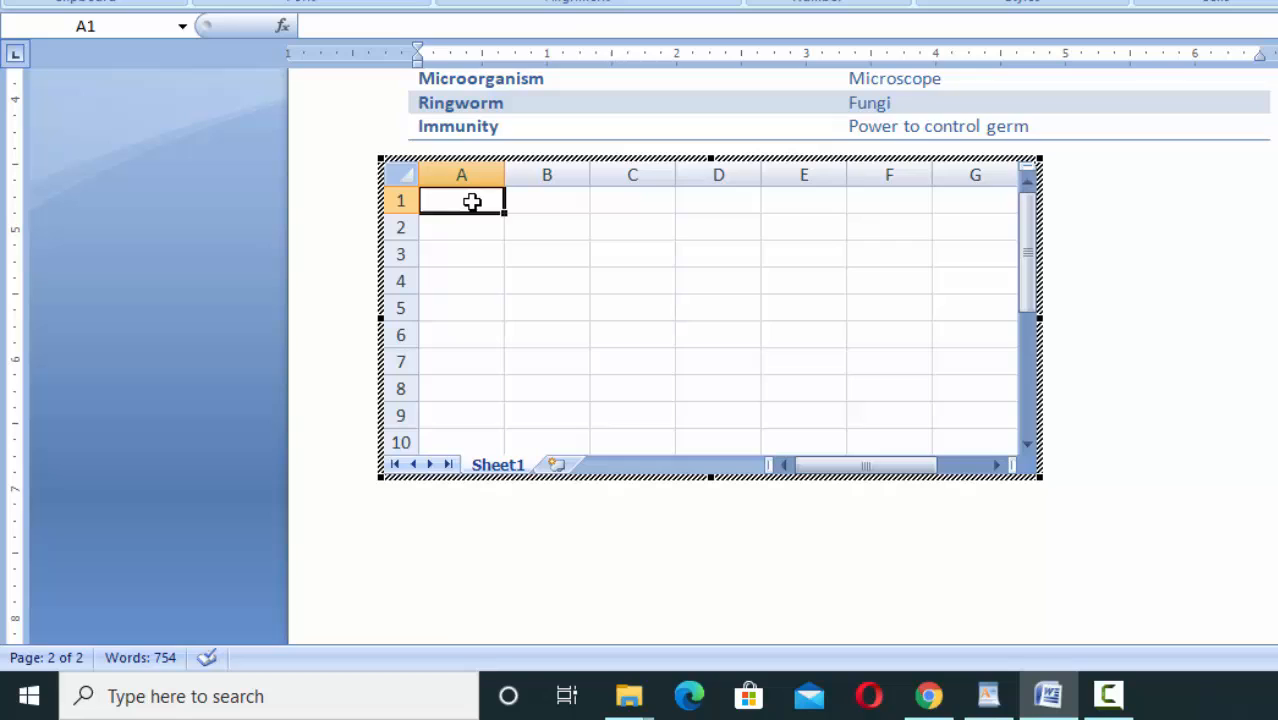
text(s)
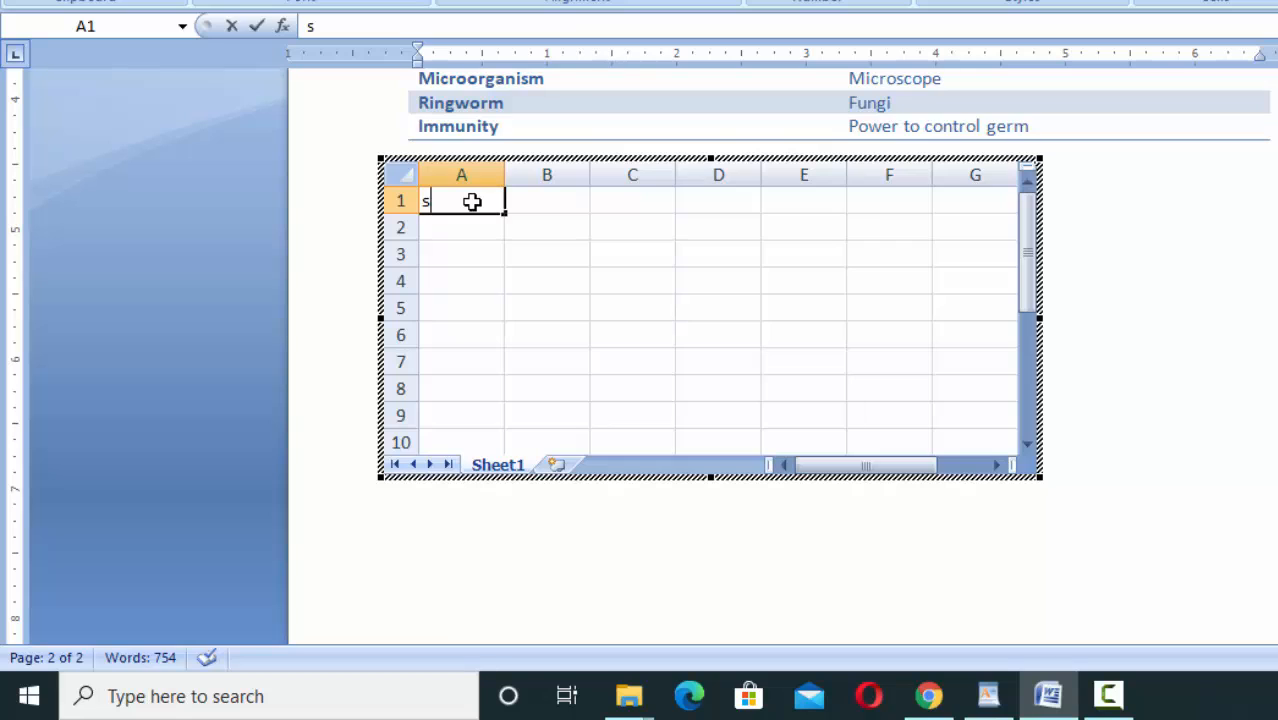
text(/)
key(BackSpace)
key(BackSpace)
text(S?)
key(BackSpace)
text(/No)
click(540, 201)
text(Name)
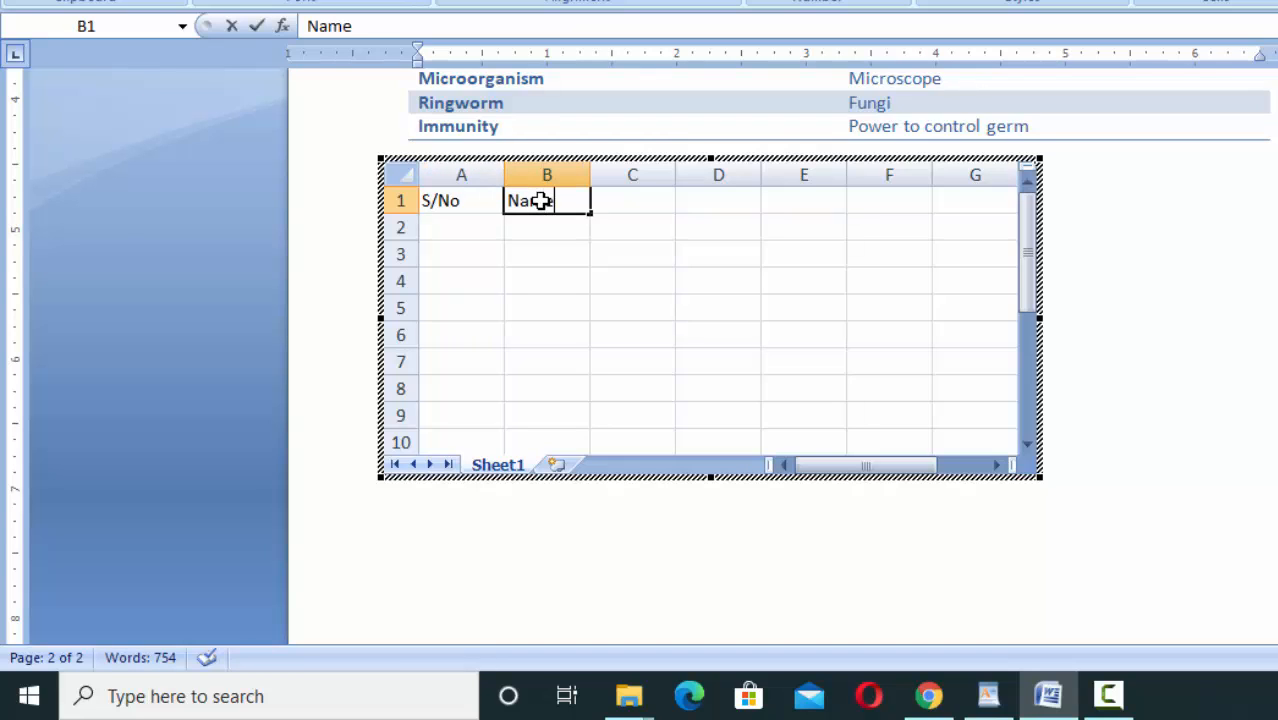
Step: Enter the heading English Marks in cell C1 and widen column C to fit it
click(616, 203)
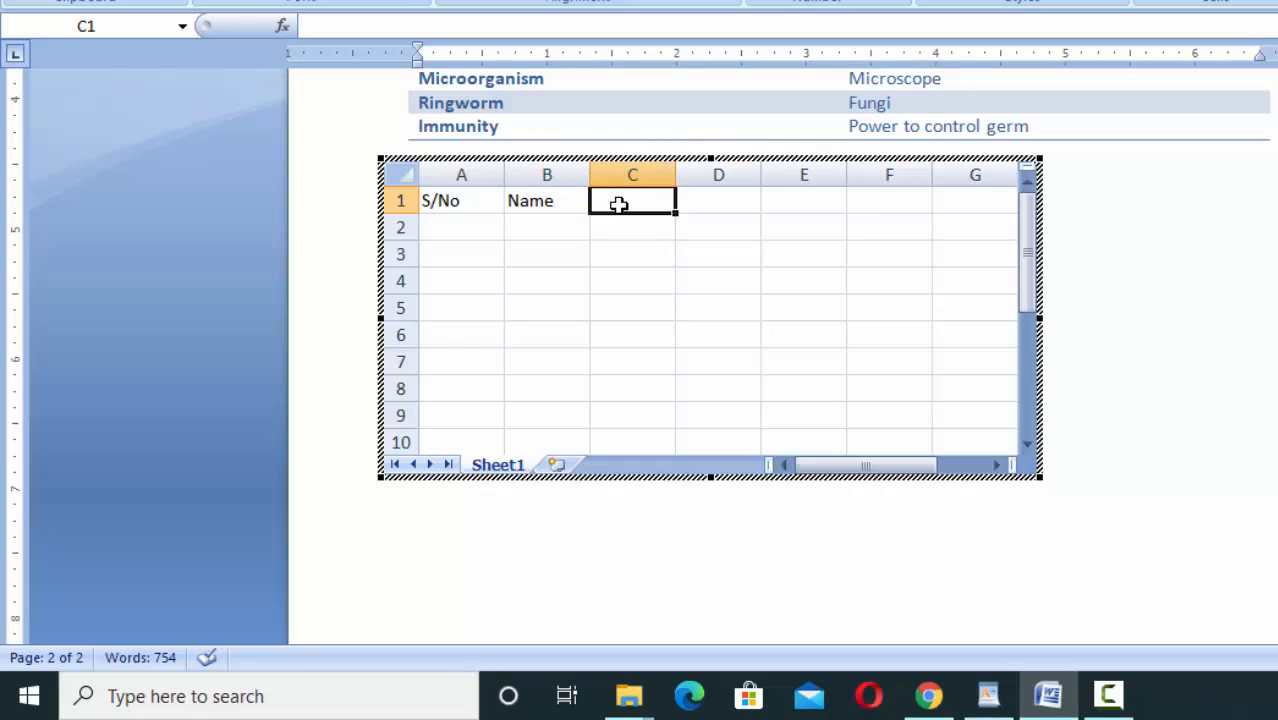
text(En)
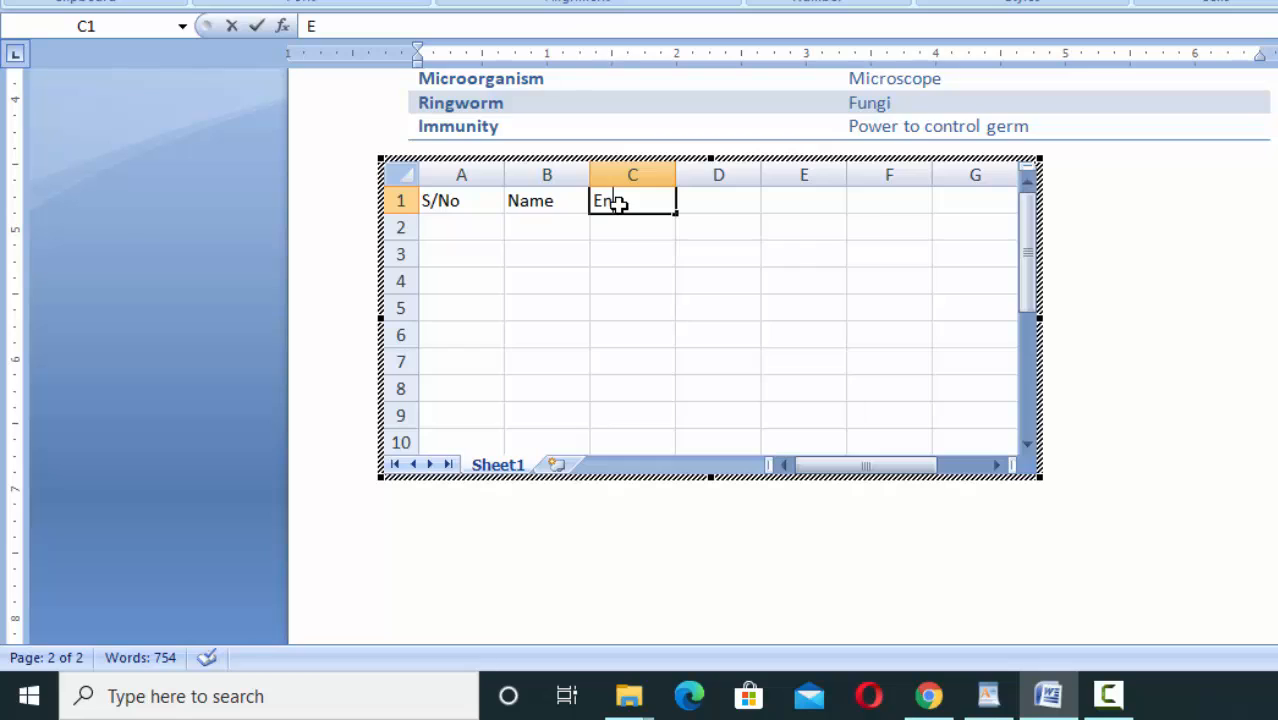
text(glish Mark)
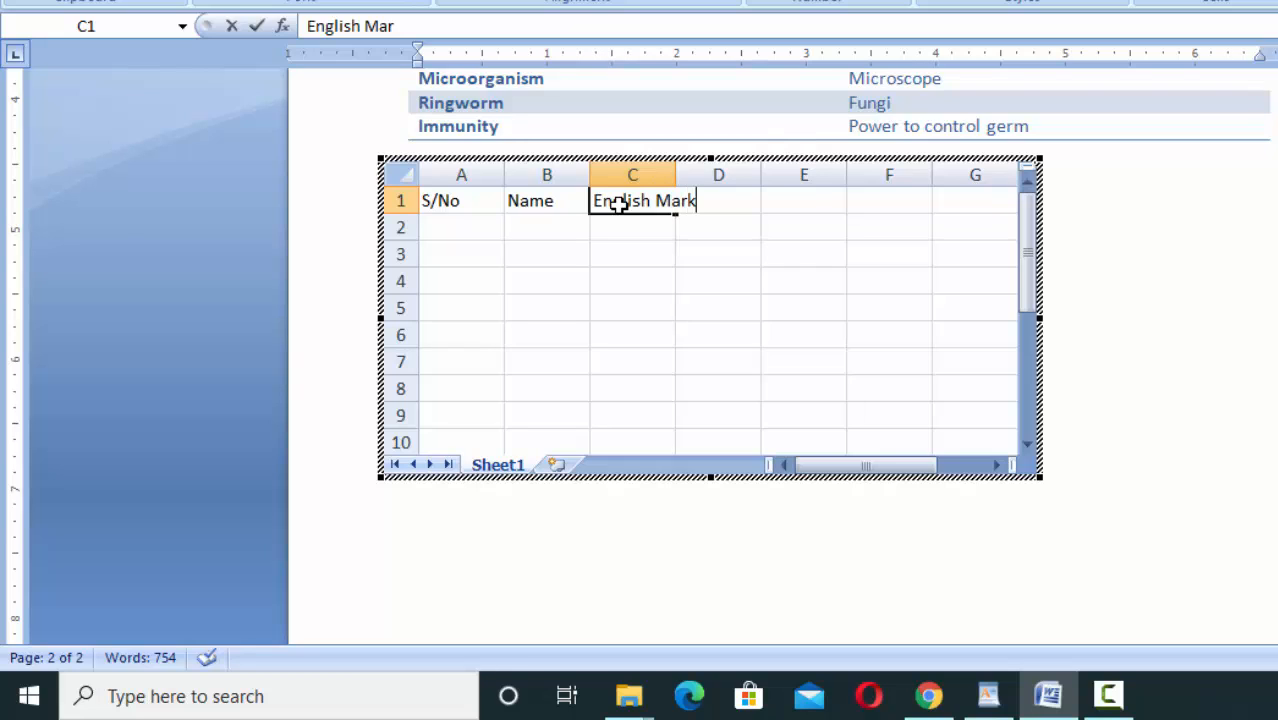
text(s)
key(Return)
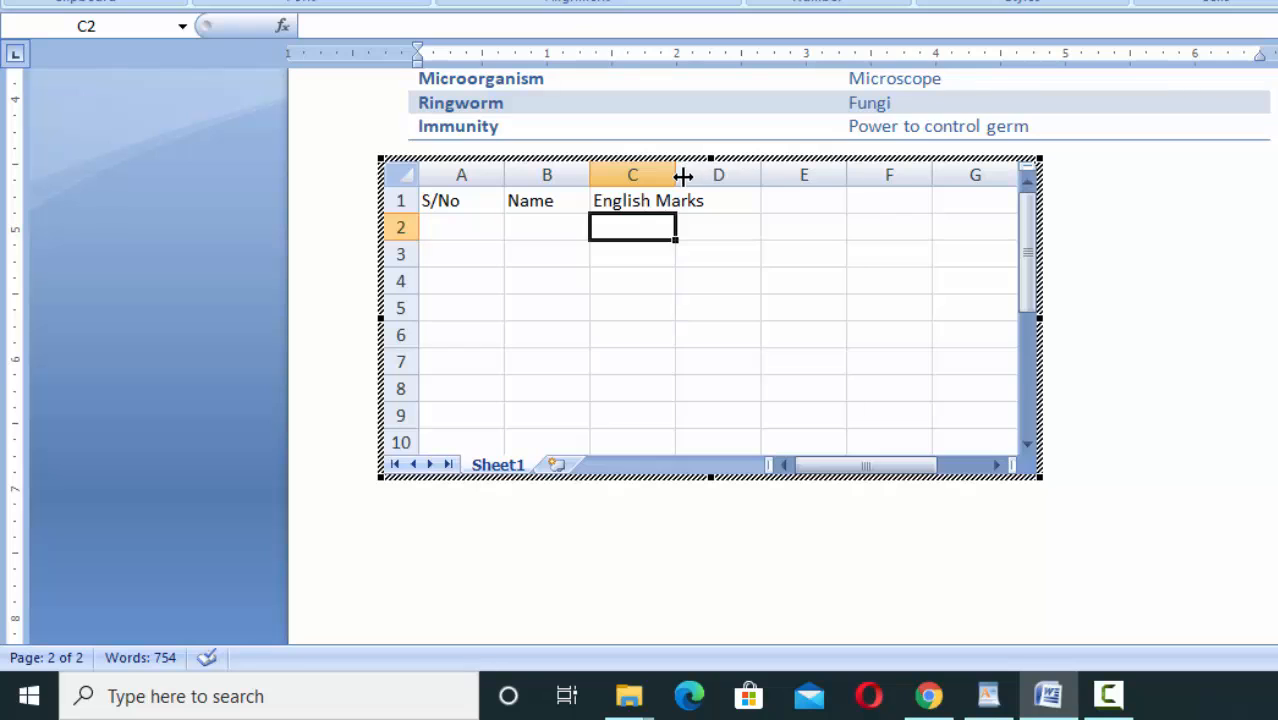
drag(674, 177, 713, 175)
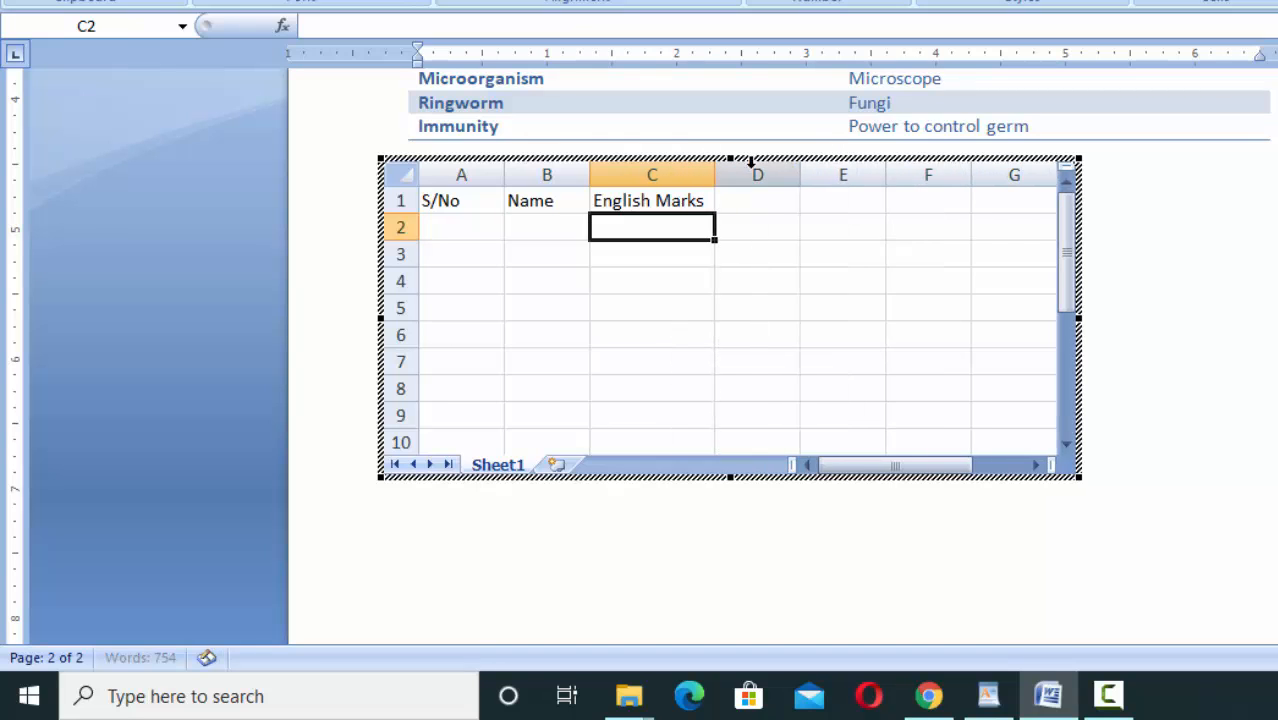
Step: Enter the headings G Science in D1, Maths in E1 and Total in F1
click(762, 208)
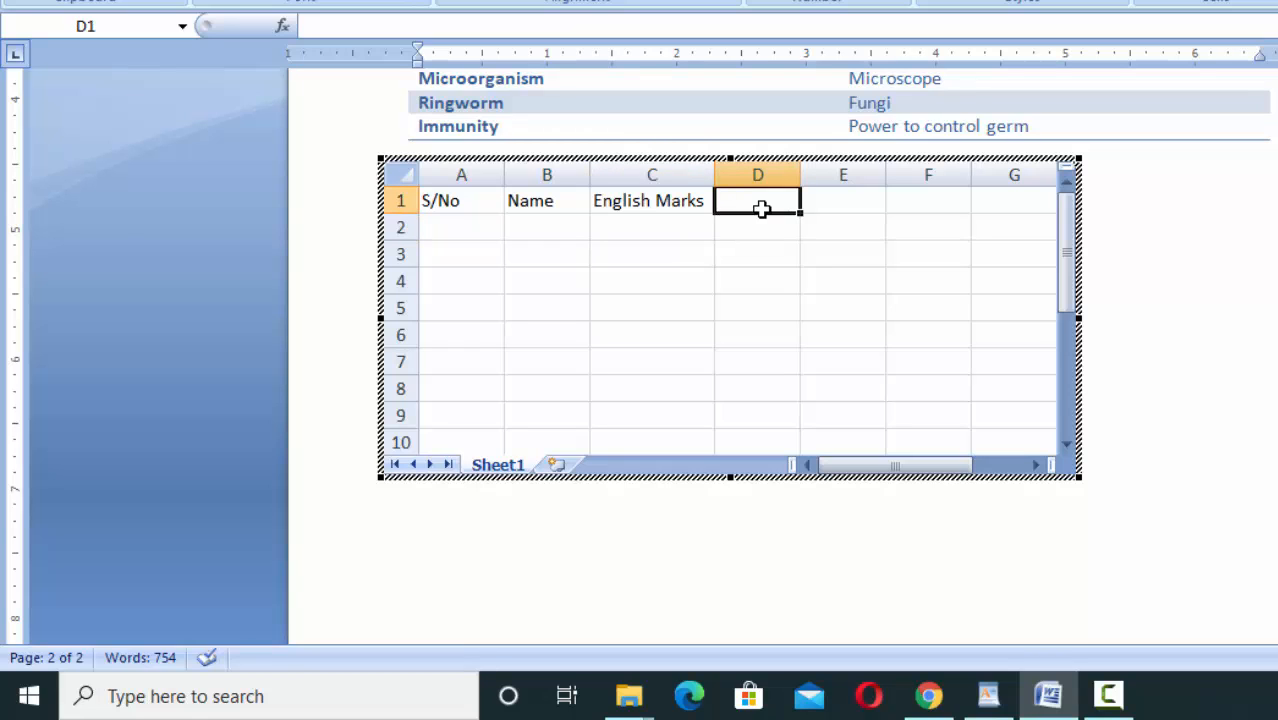
text(G)
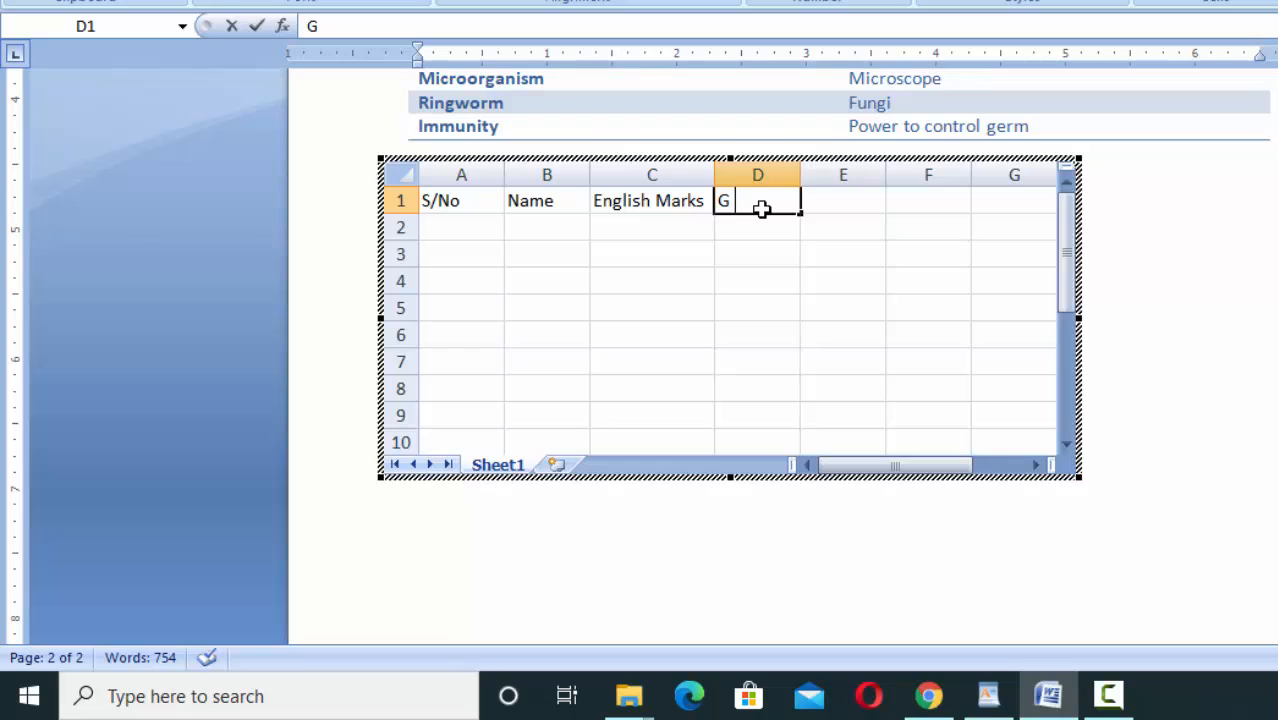
text( Science)
key(Return)
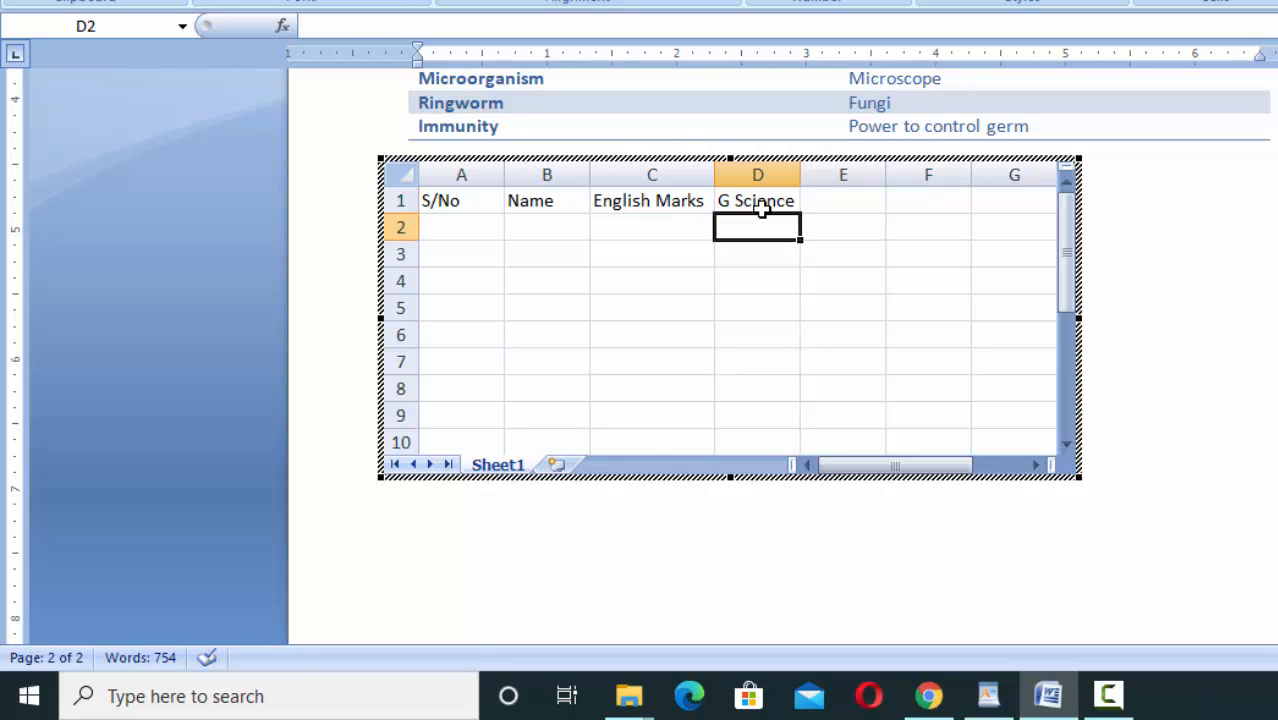
click(828, 202)
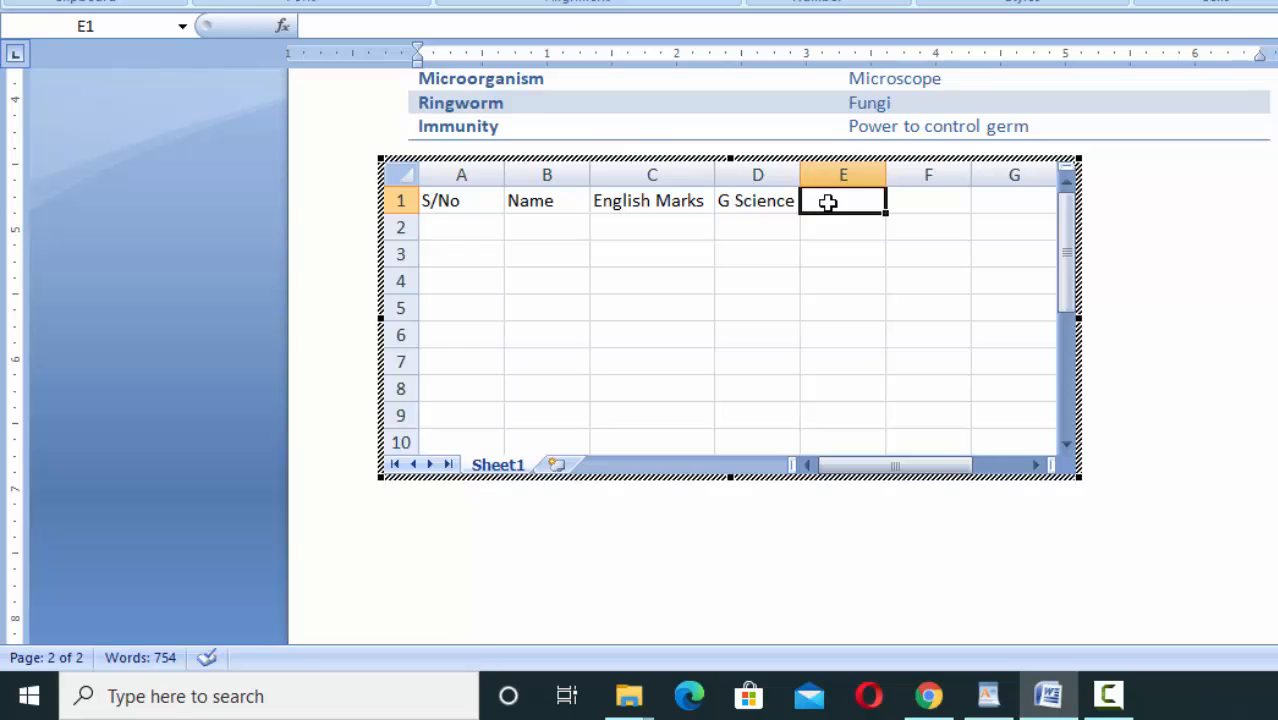
text(Mat)
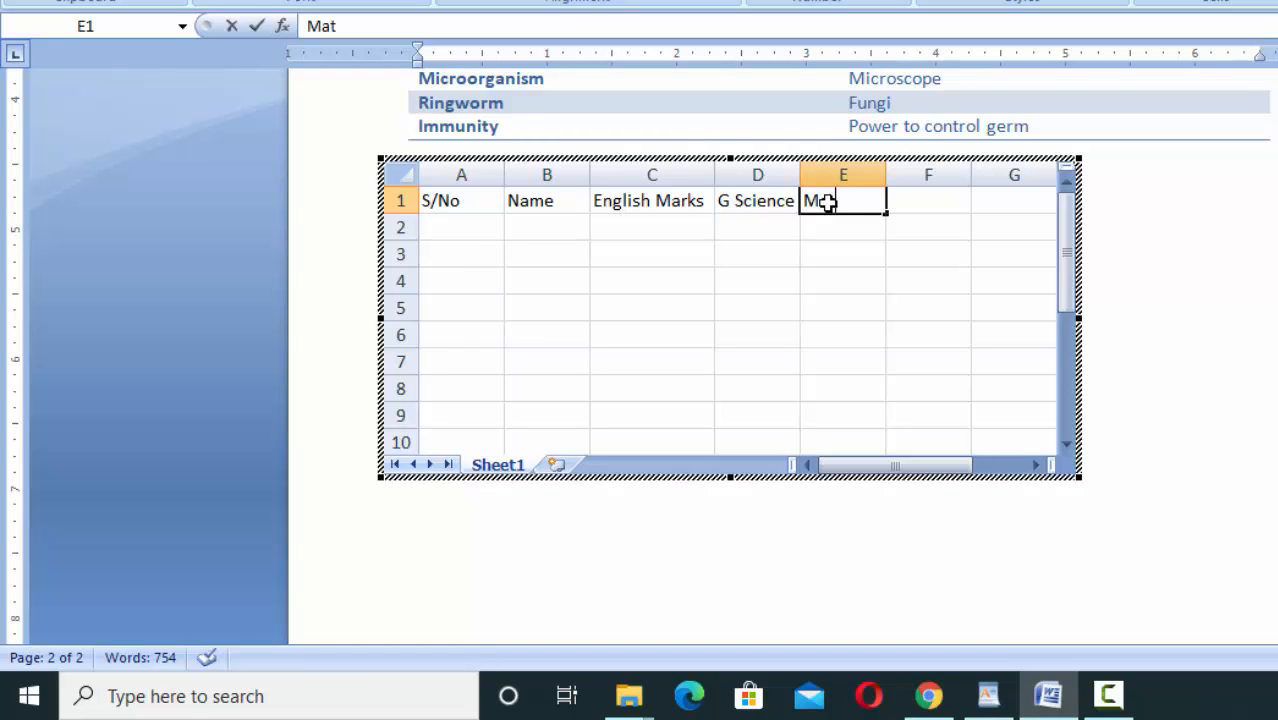
text(hs)
click(930, 202)
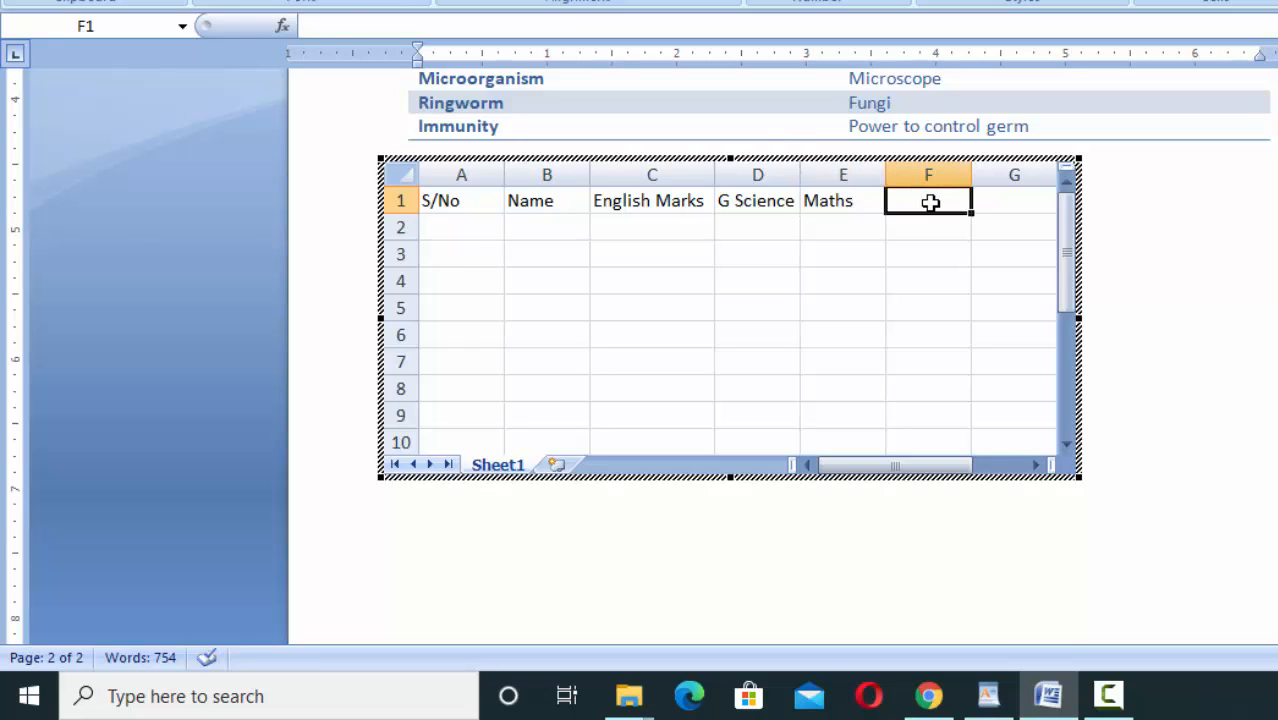
text(Tt)
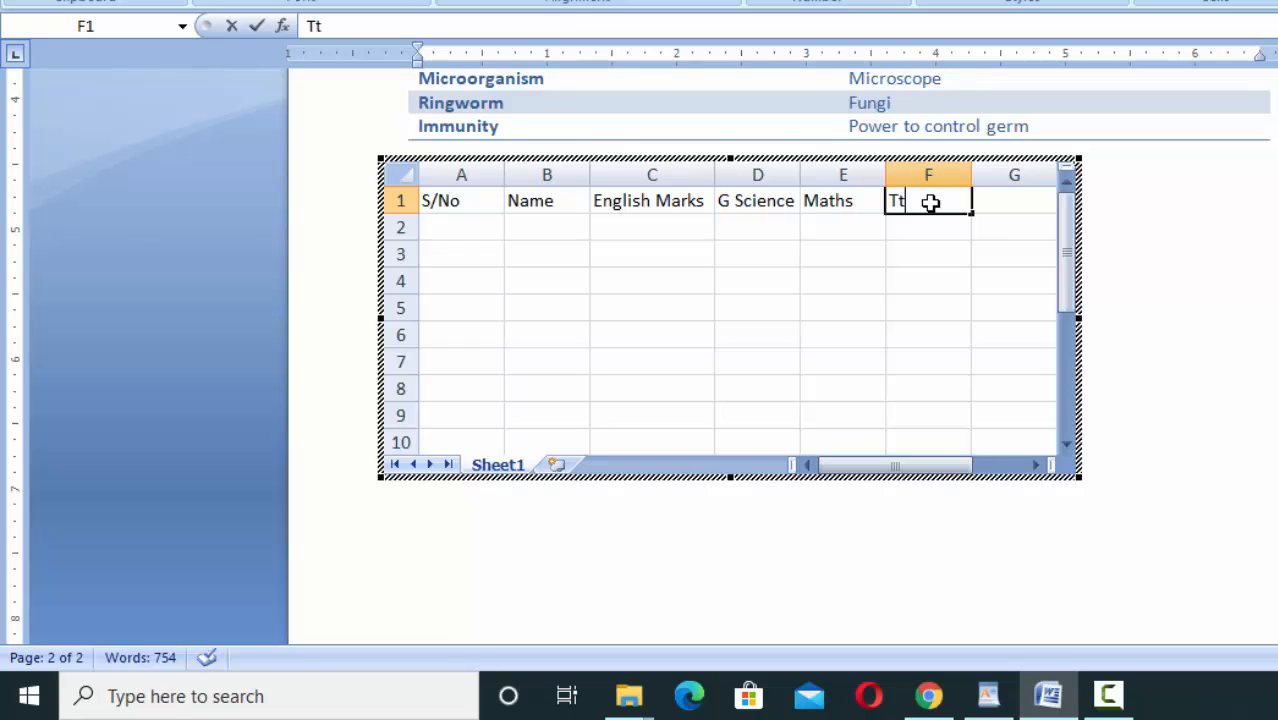
key(BackSpace)
text(otal)
Step: Fill the S/No column with 1, 2 and 3 in cells A2 to A4
click(461, 233)
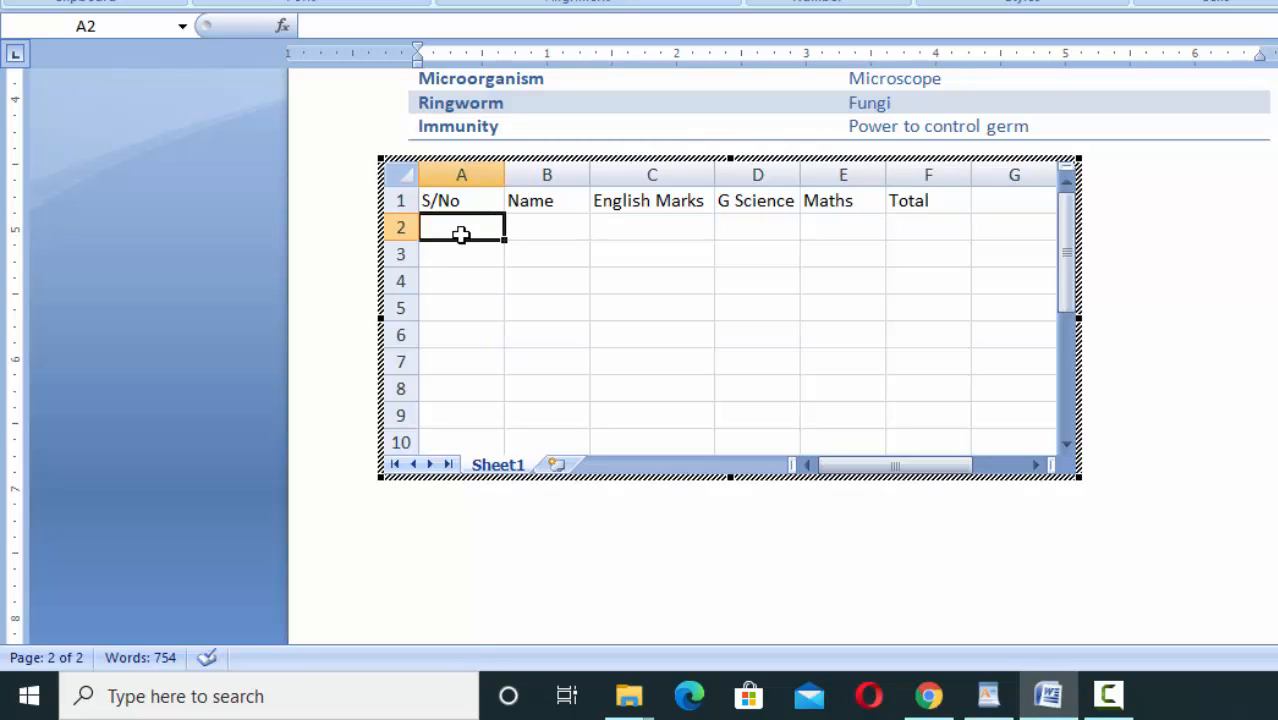
text(1)
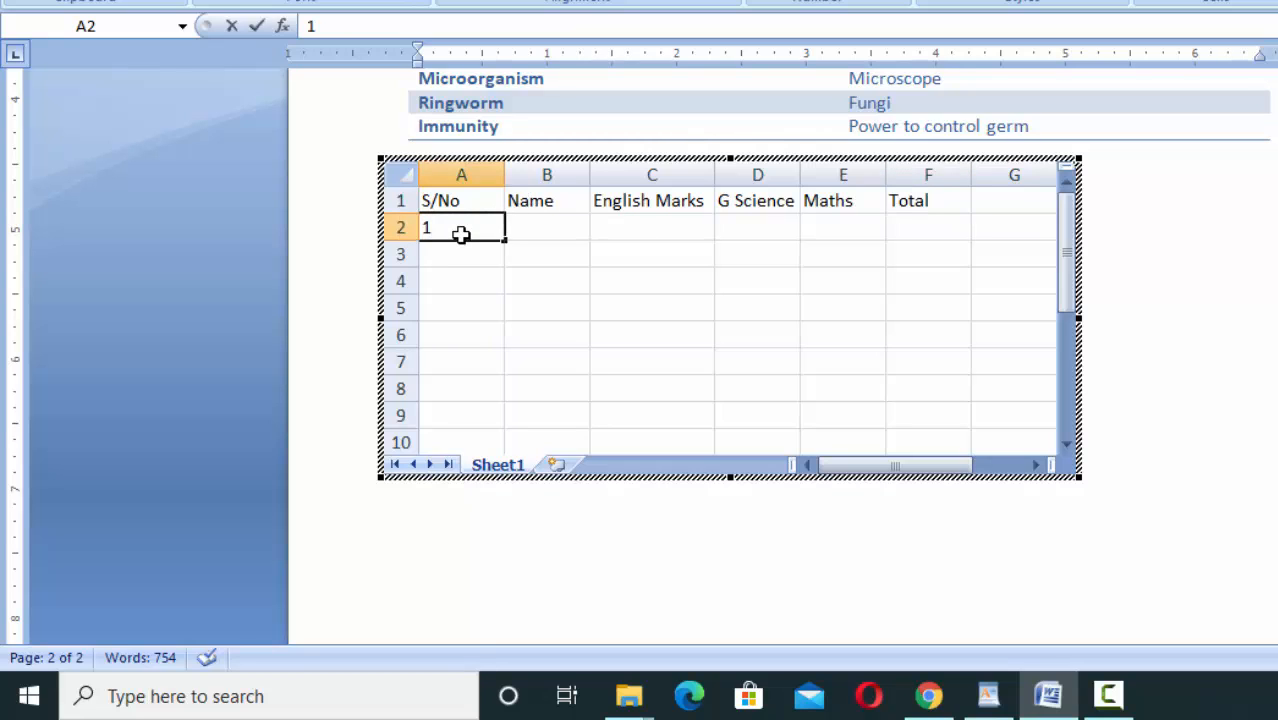
key(Return)
text(2)
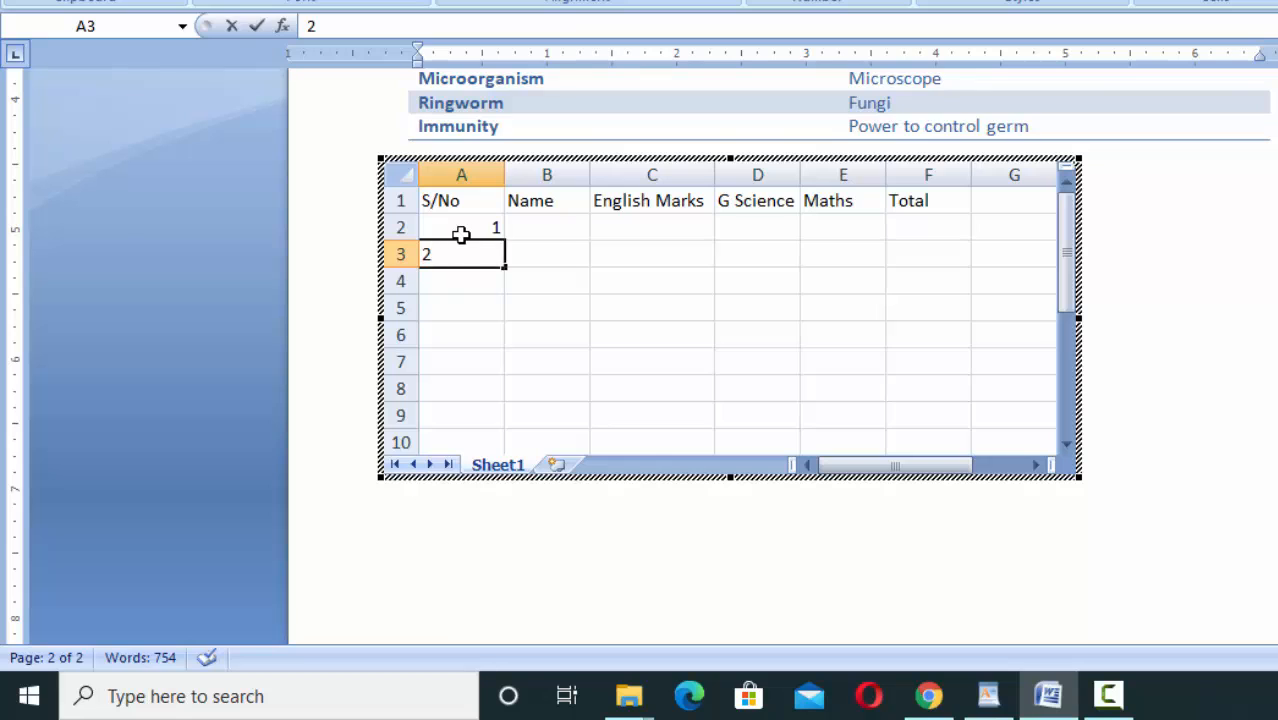
key(Return)
text(3)
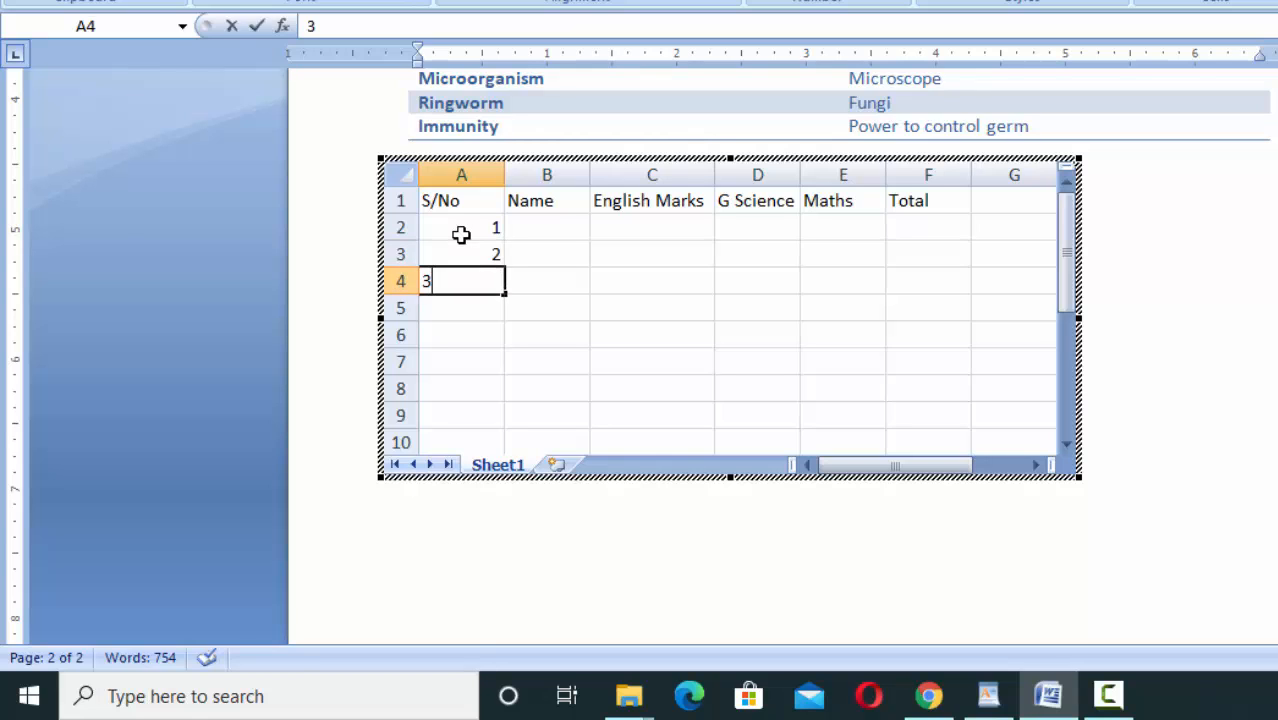
key(Return)
Step: Enter the three students' first names in cells B2 to B4 of the Name column
click(530, 227)
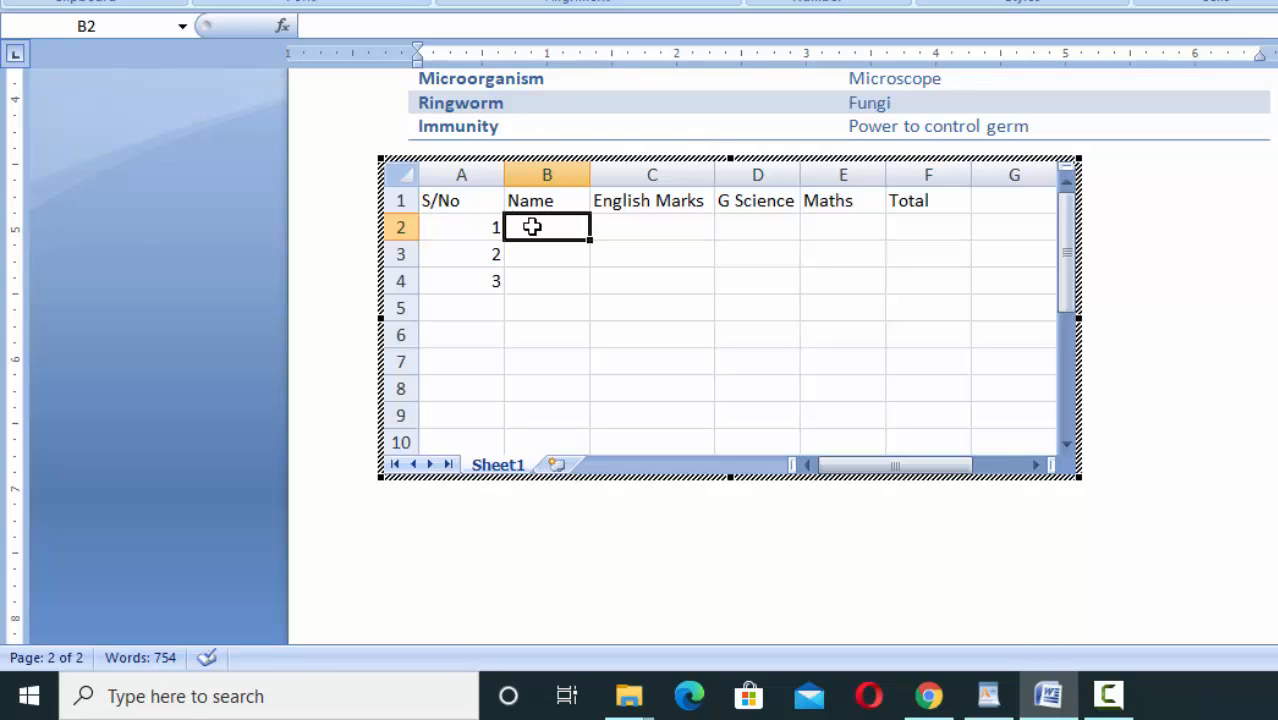
double_click(531, 227)
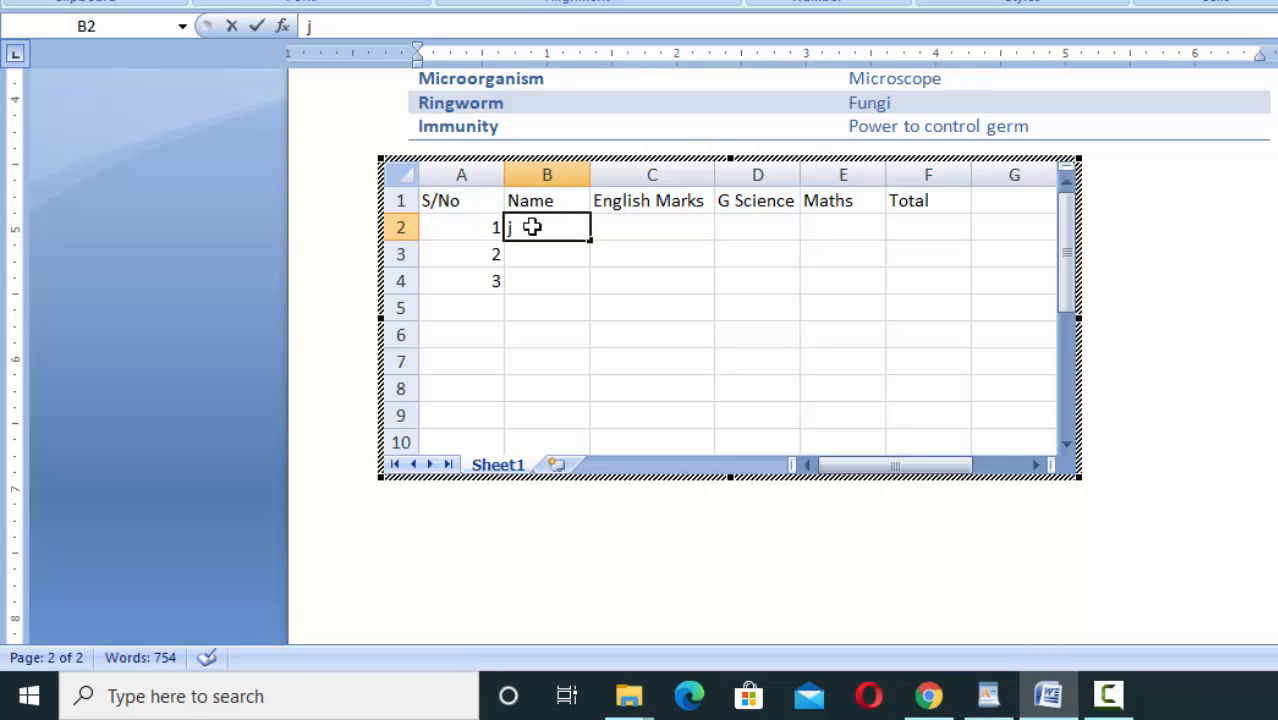
text(jhon)
key(Return)
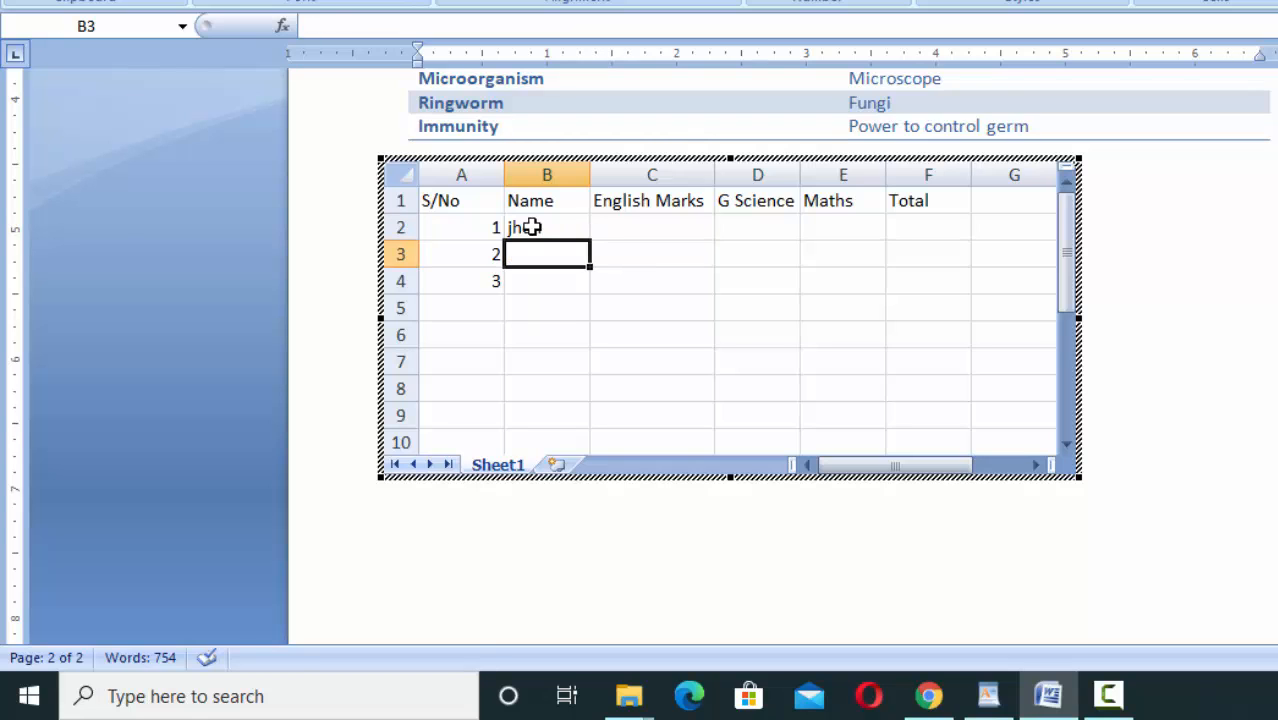
text(l)
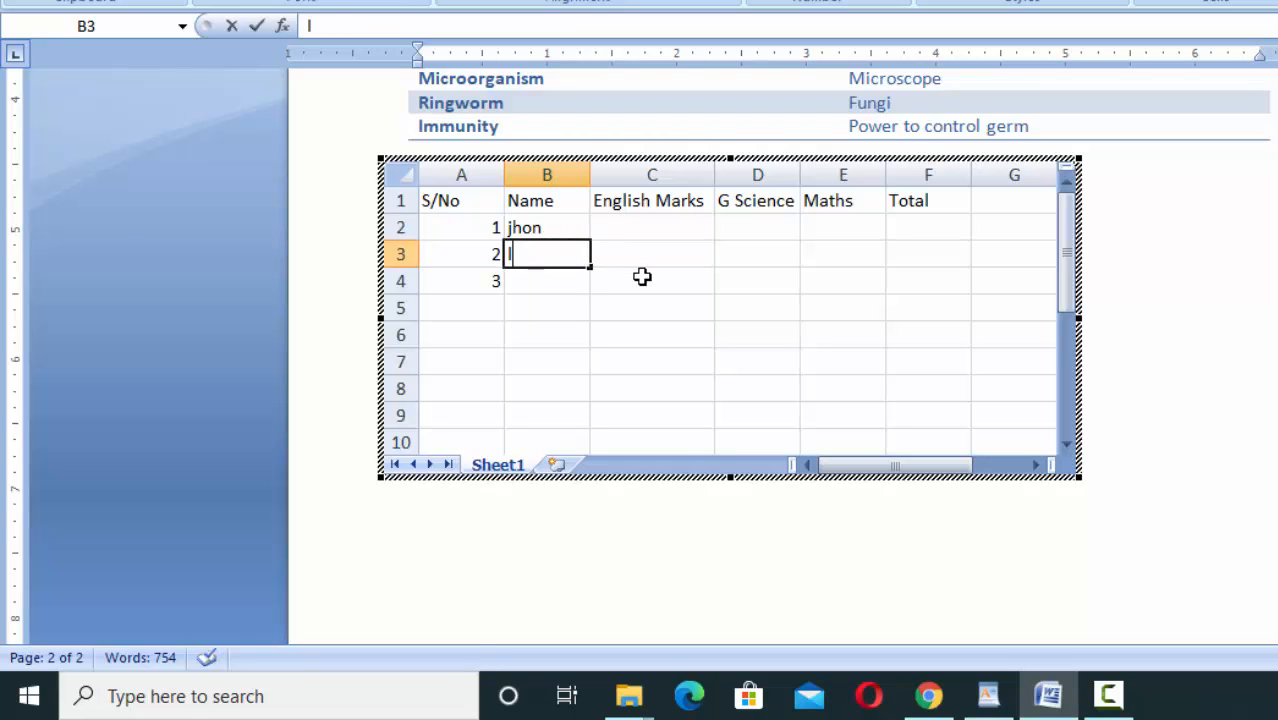
text(arry)
key(Return)
text(wilson)
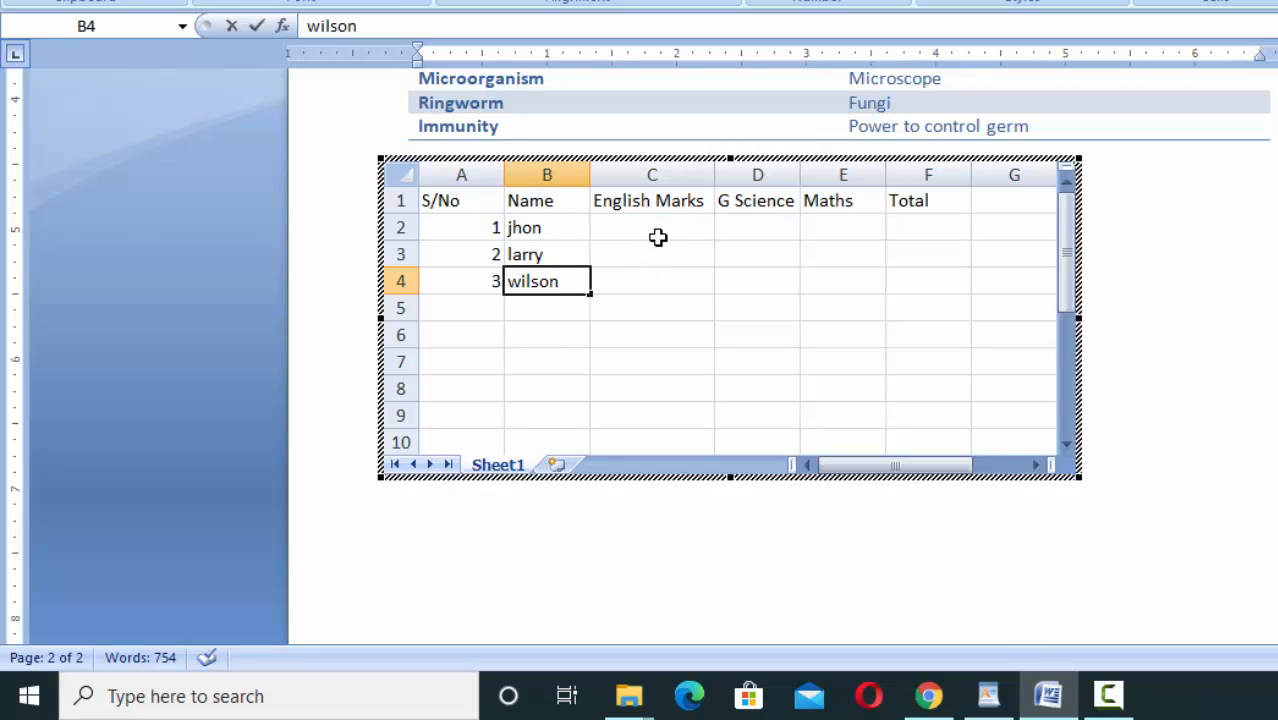
Step: Enter the English marks 78, 90 and 67 in cells C2 to C4
click(657, 230)
text(78)
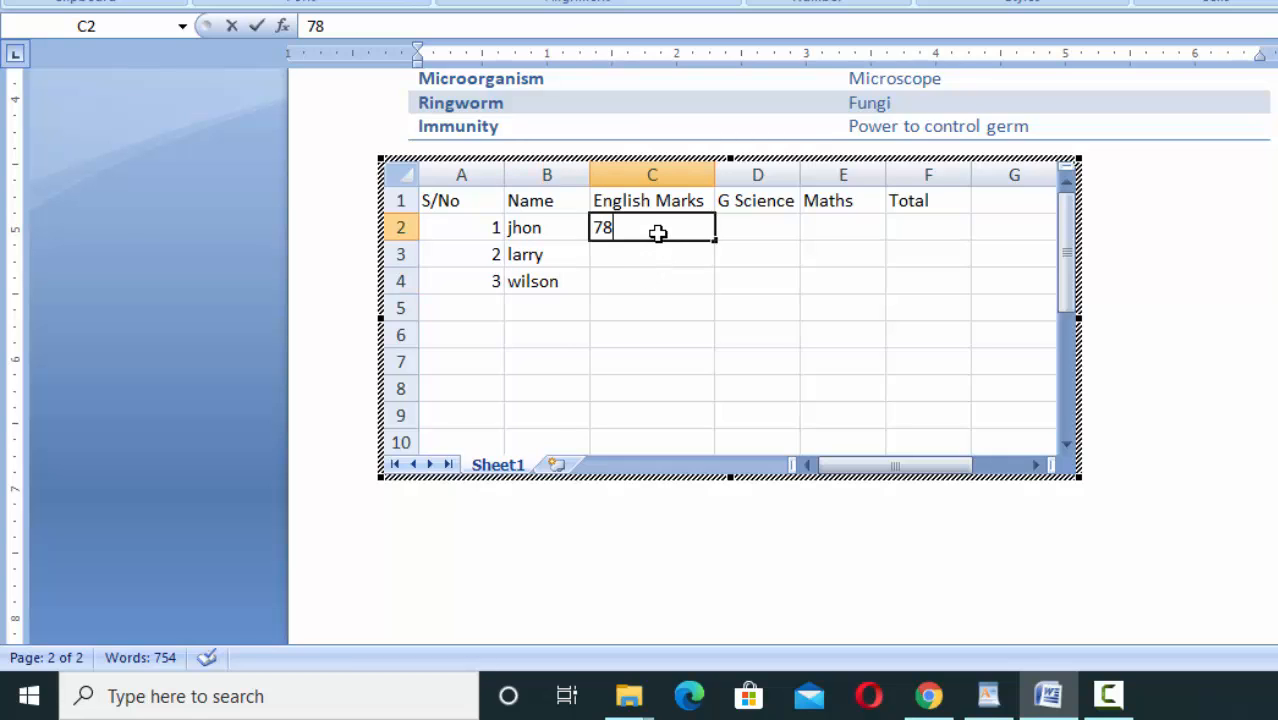
key(Return)
text(9)
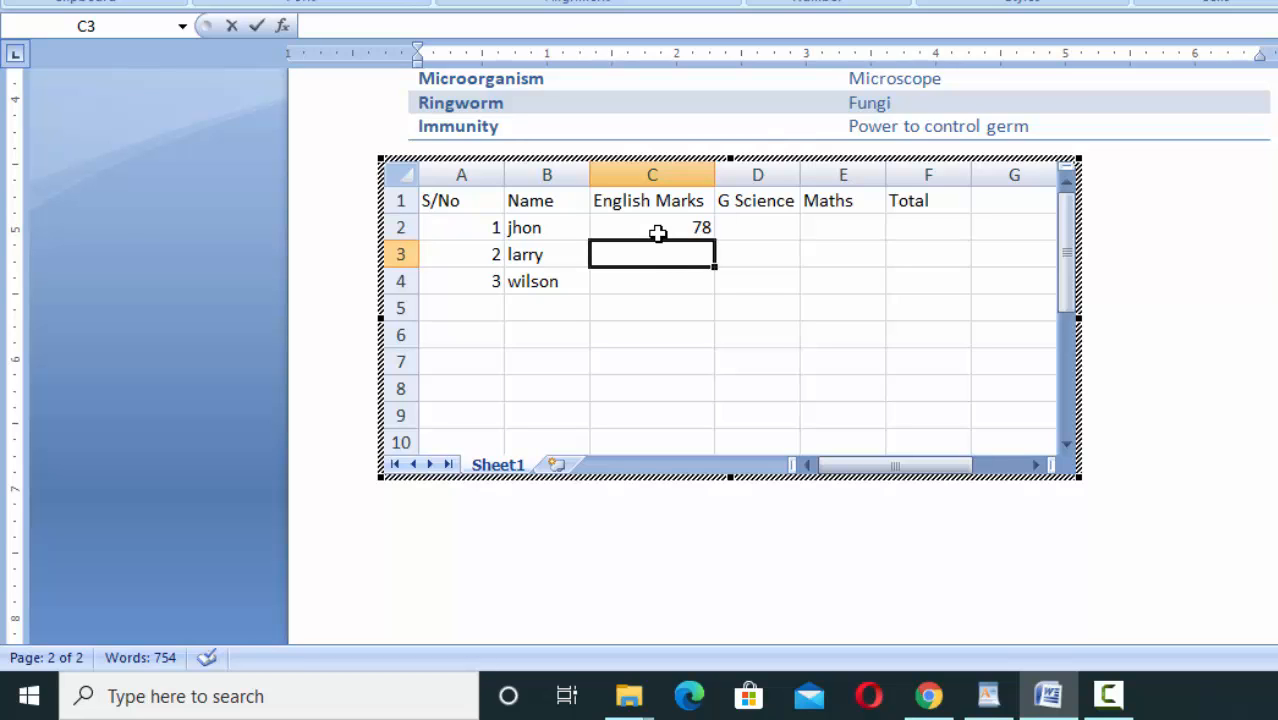
text(0)
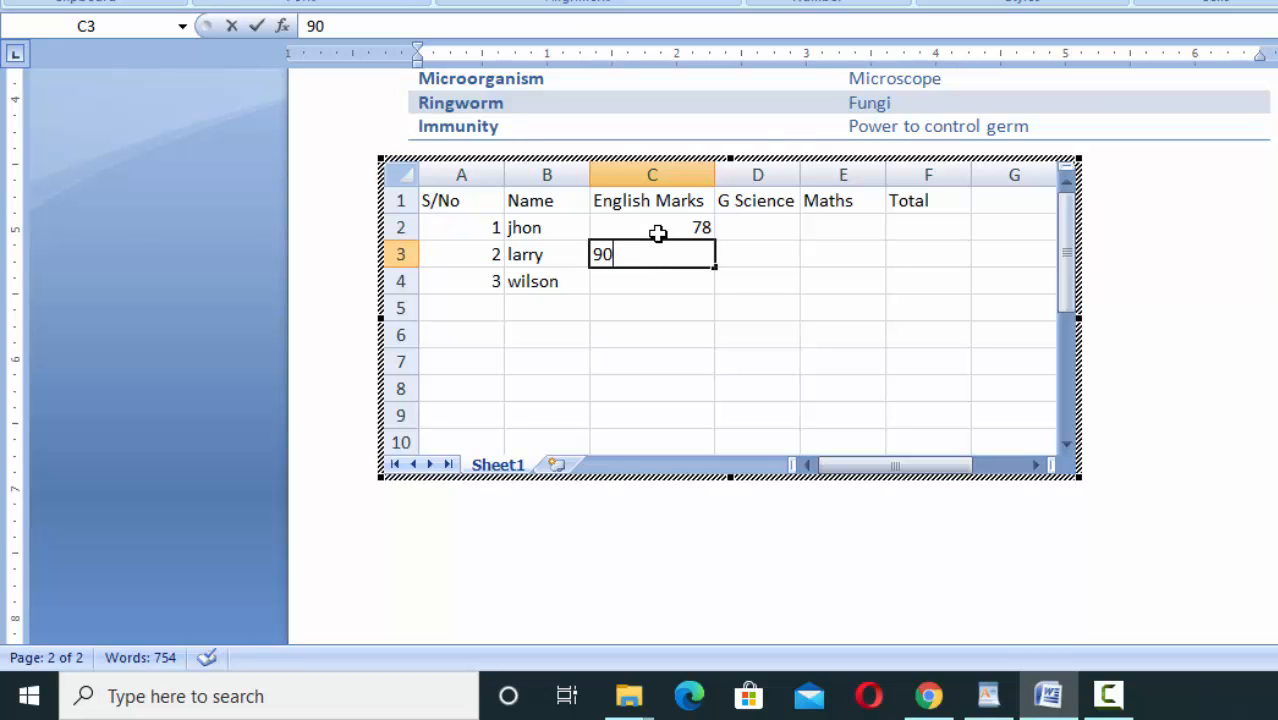
key(Return)
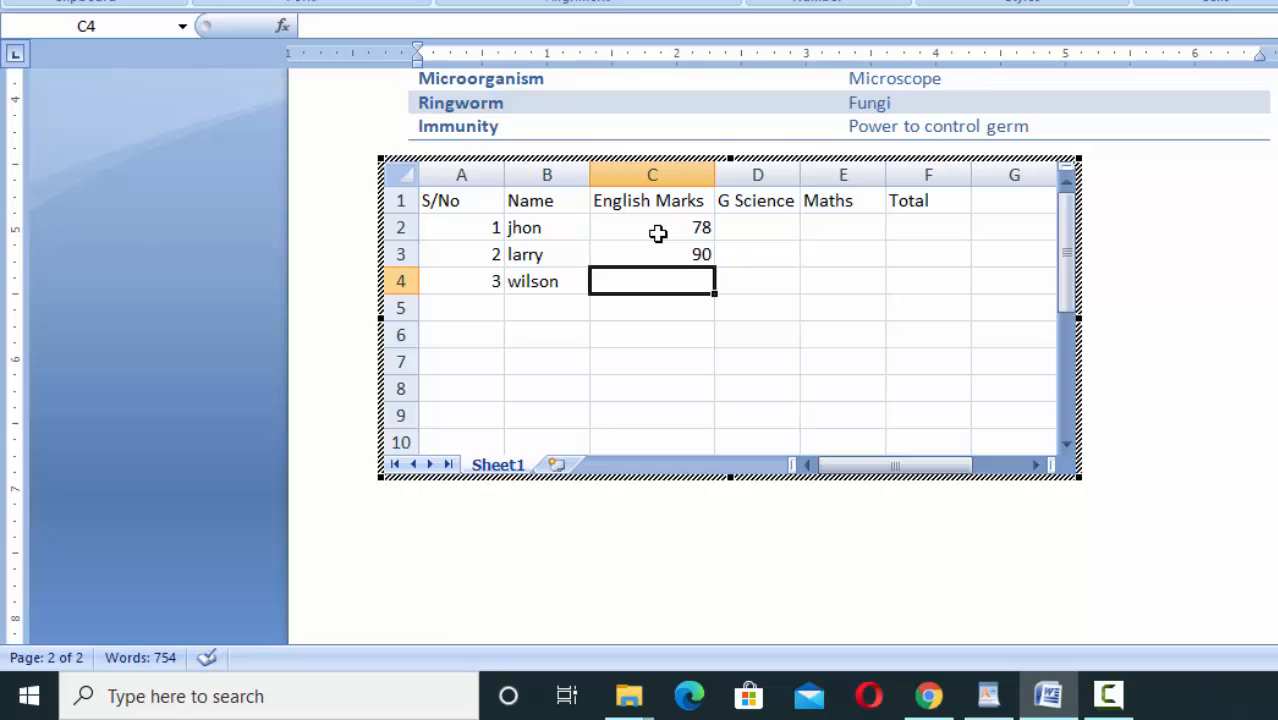
text(67)
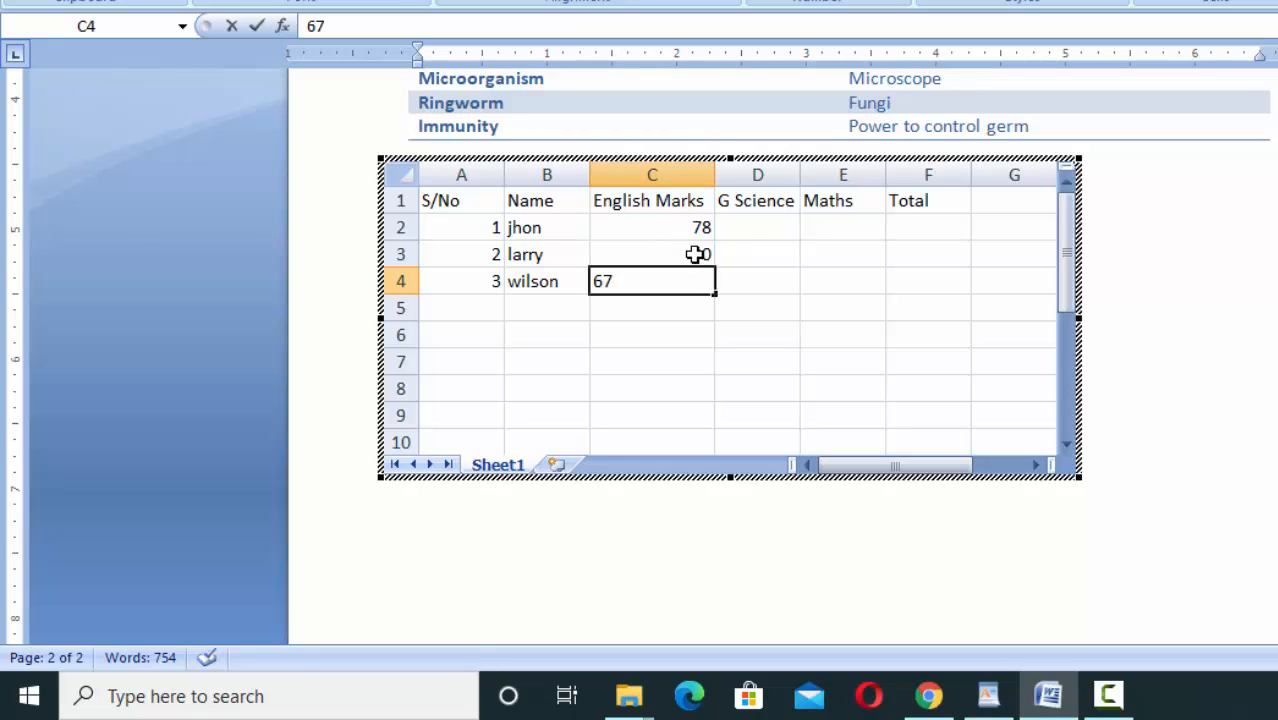
Step: Enter the G Science marks 67, 85 and 89 in cells D2 to D4
click(752, 230)
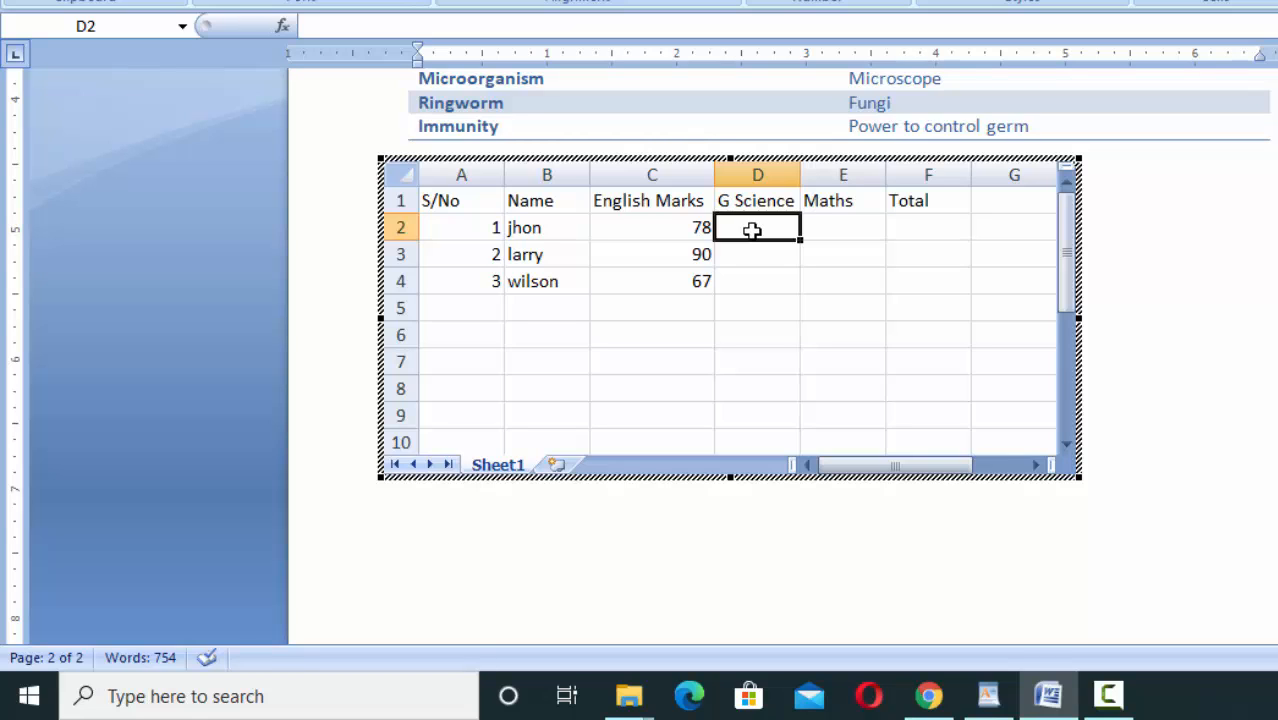
text(67)
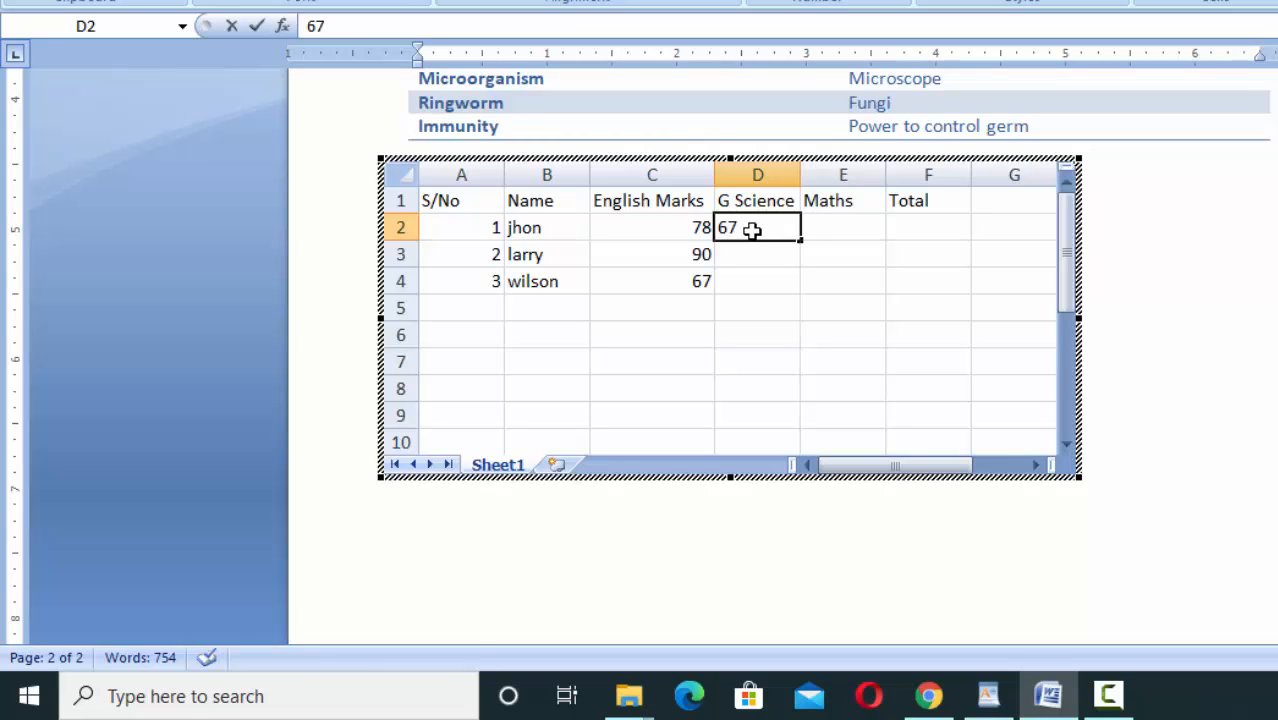
key(Return)
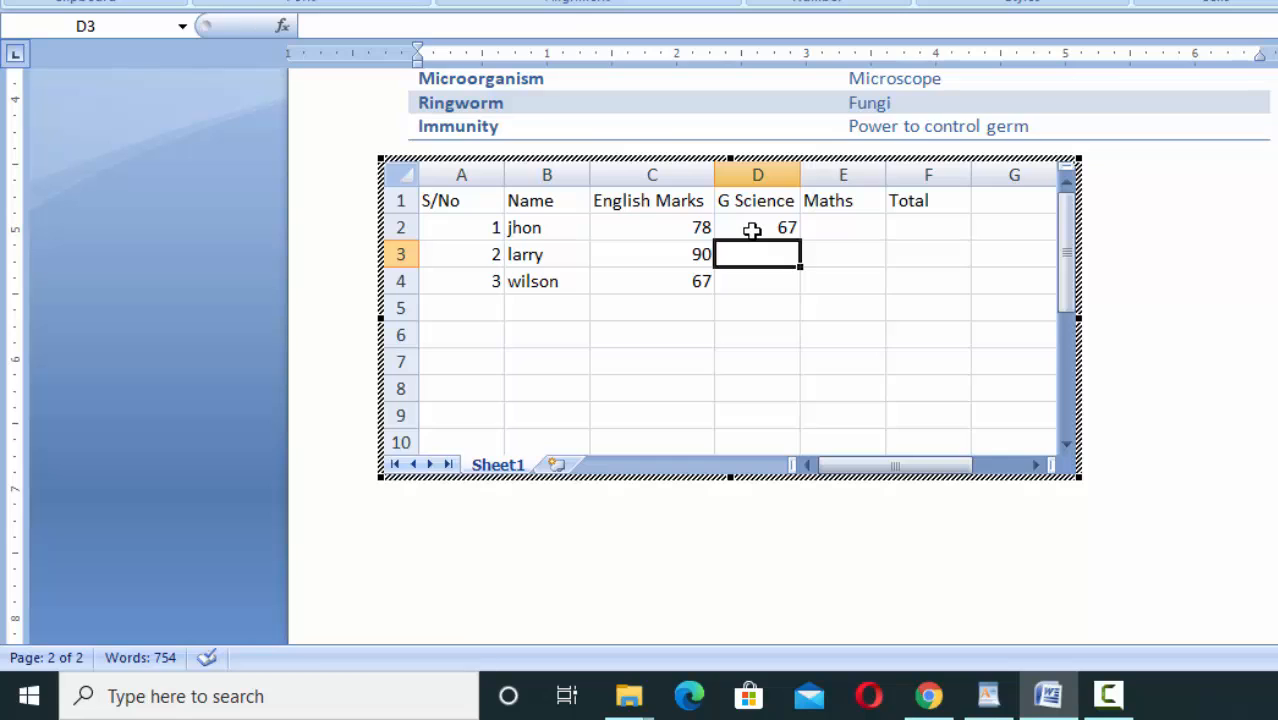
text(85)
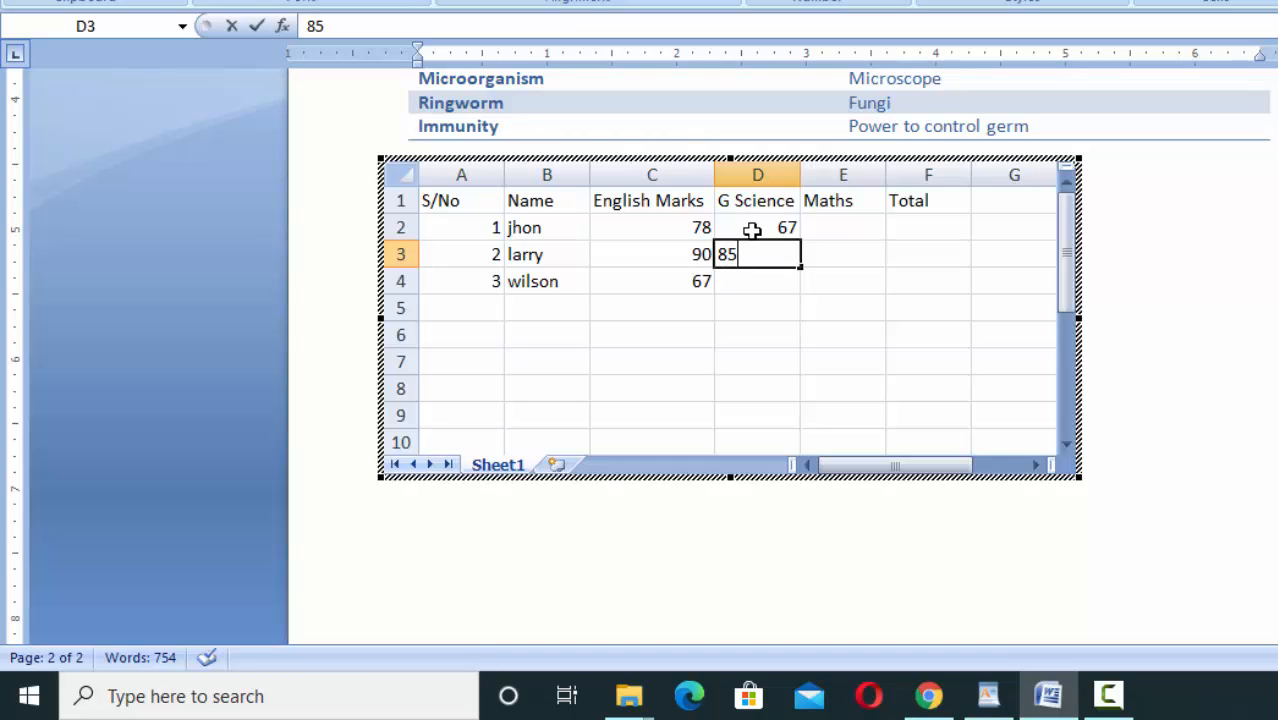
key(Return)
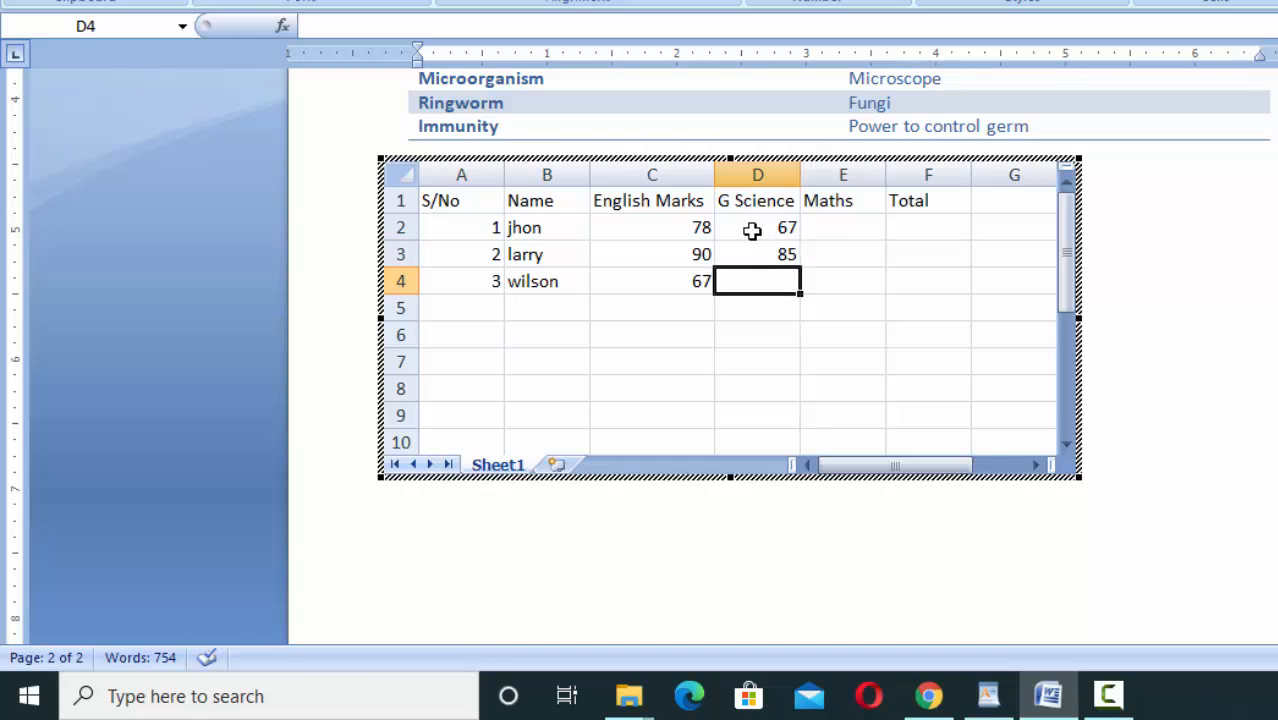
text(89)
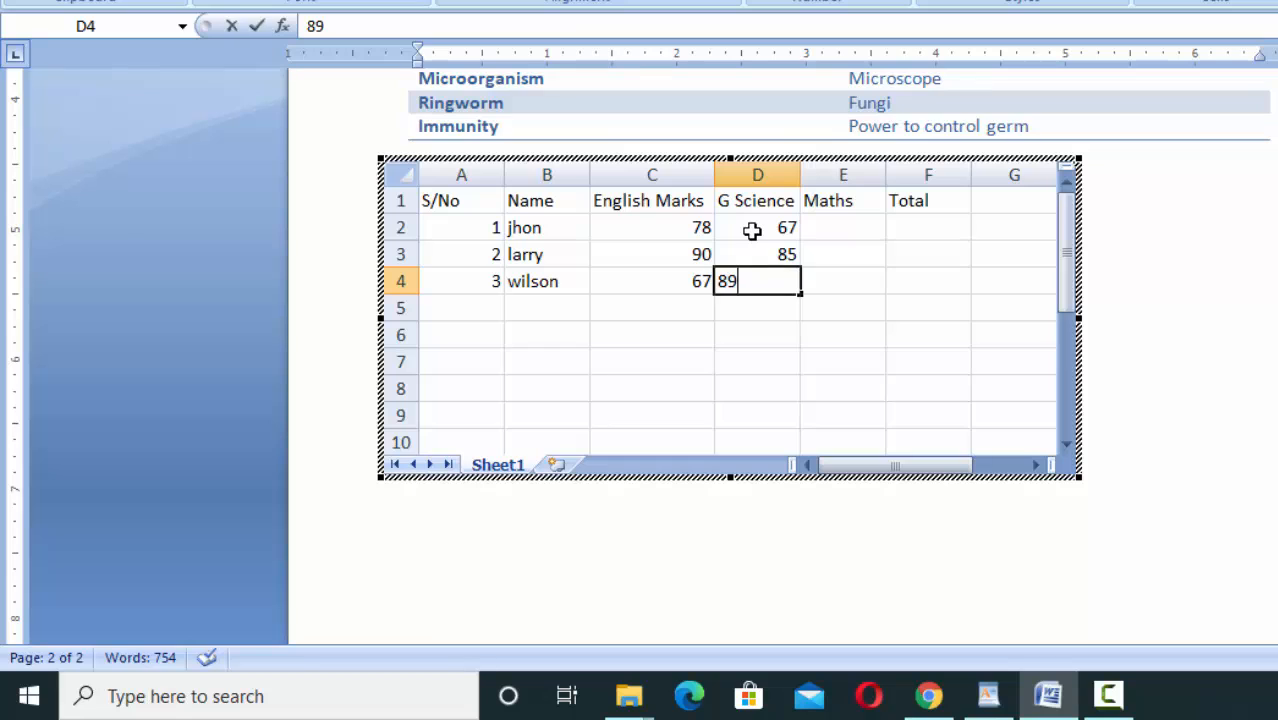
Step: Enter the Maths marks 80, 76 and 56 in cells E2 to E4
click(840, 227)
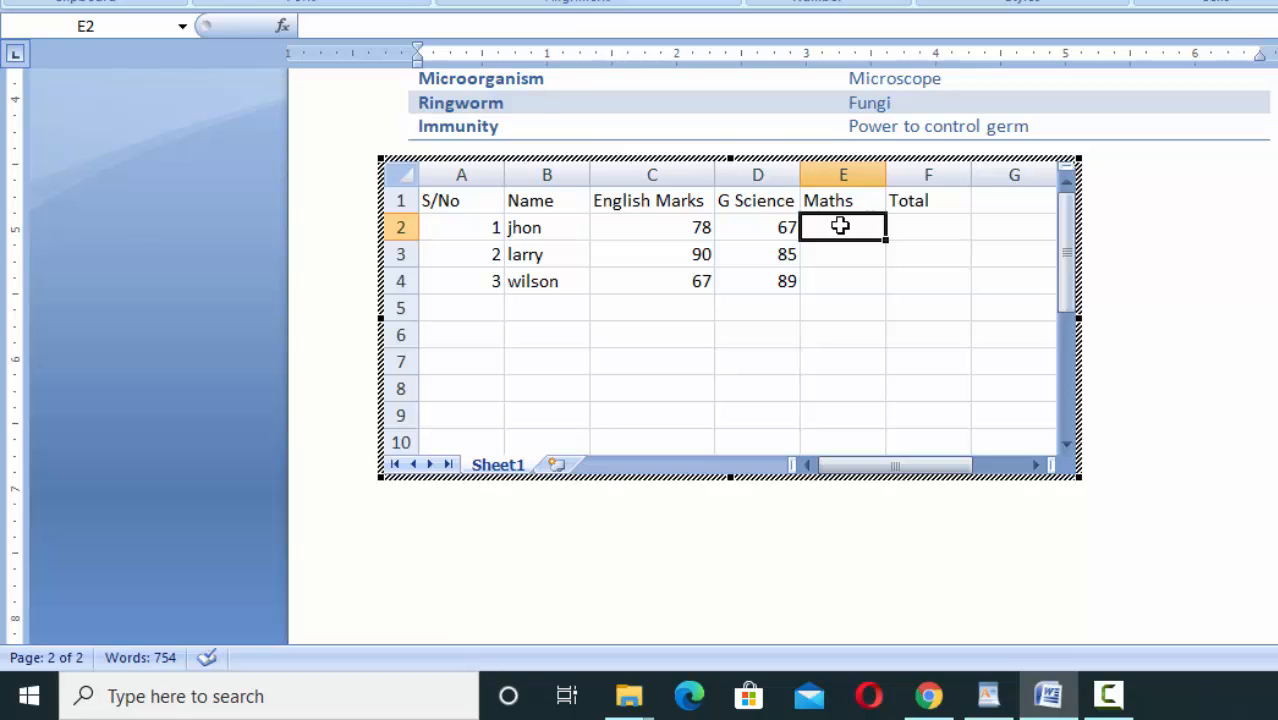
text(80)
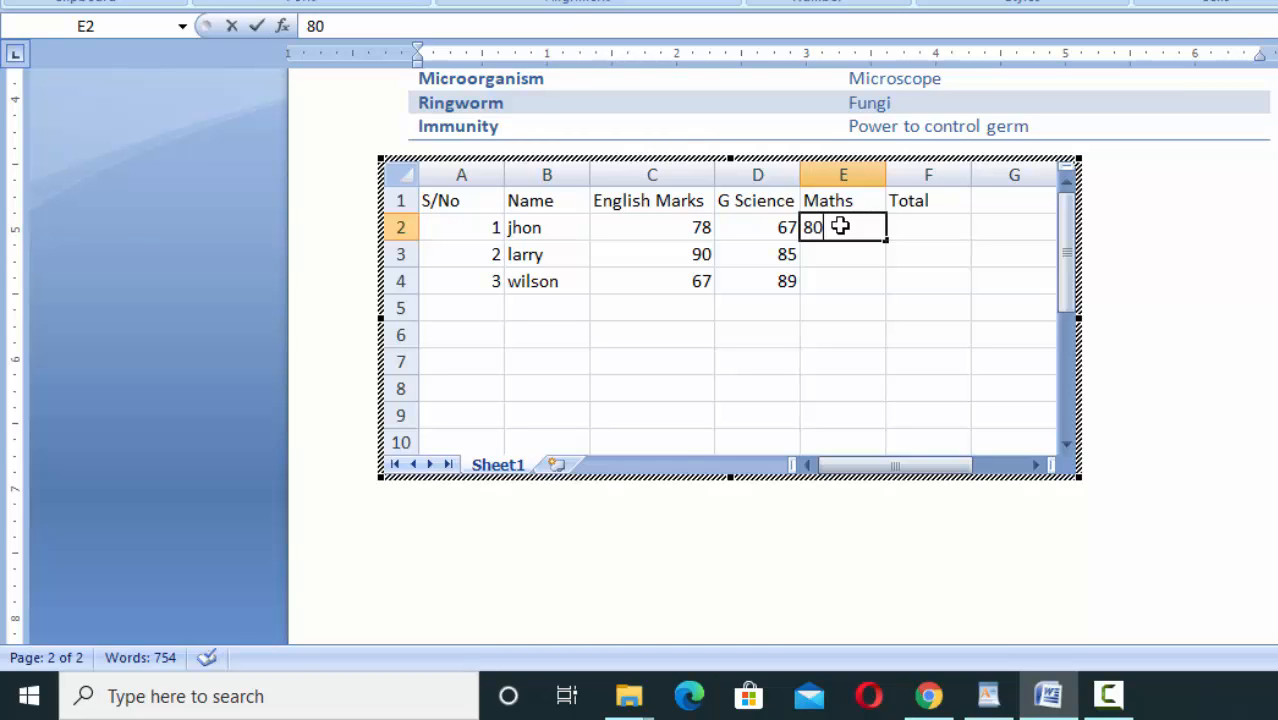
key(Return)
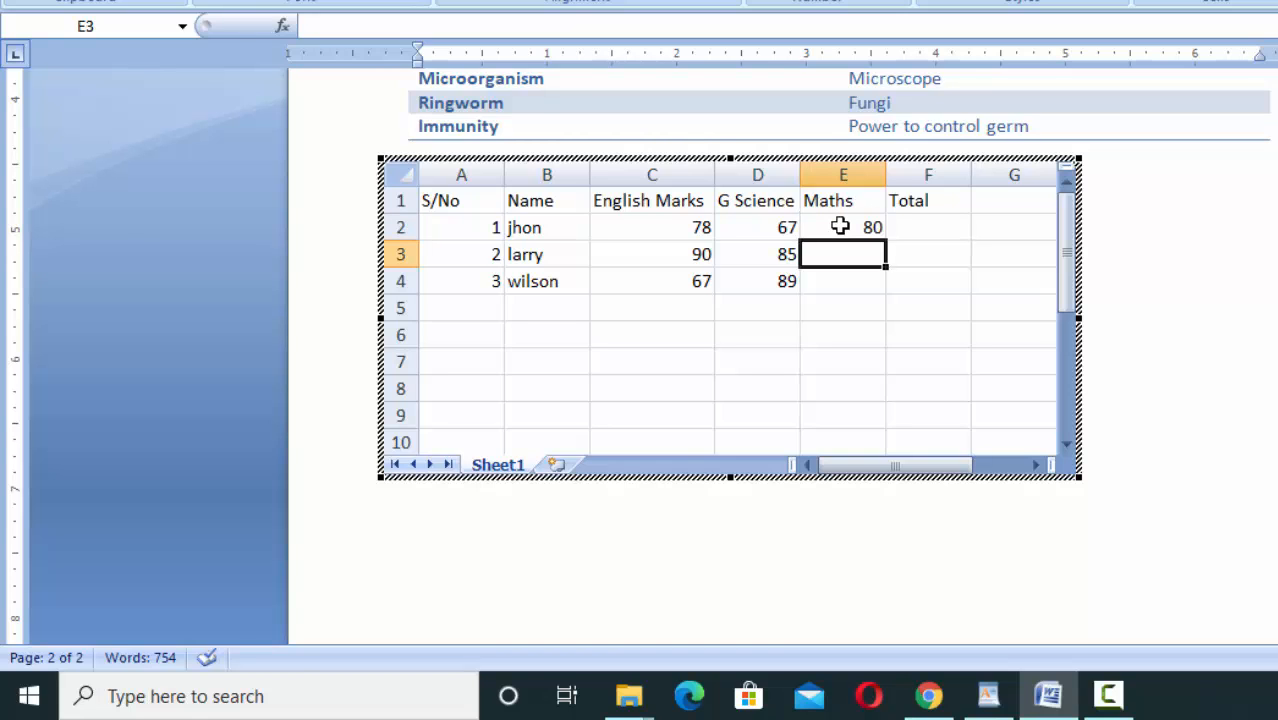
text(76)
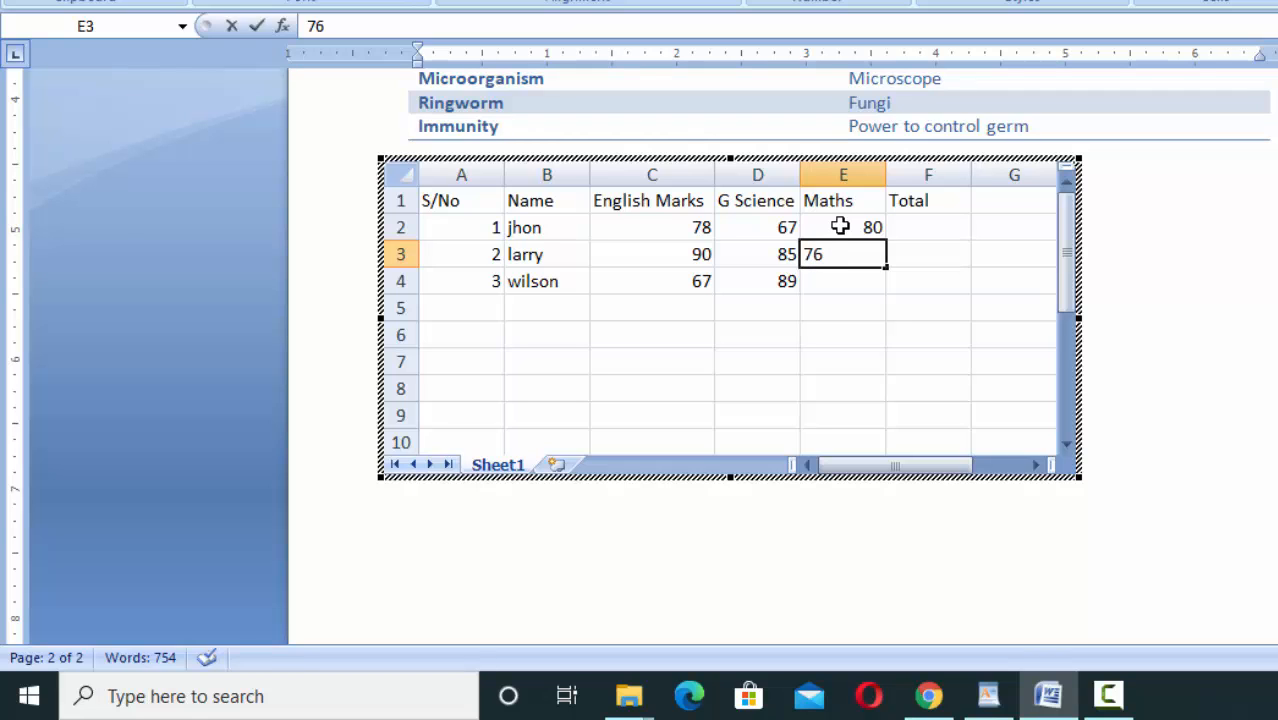
key(Return)
text(56)
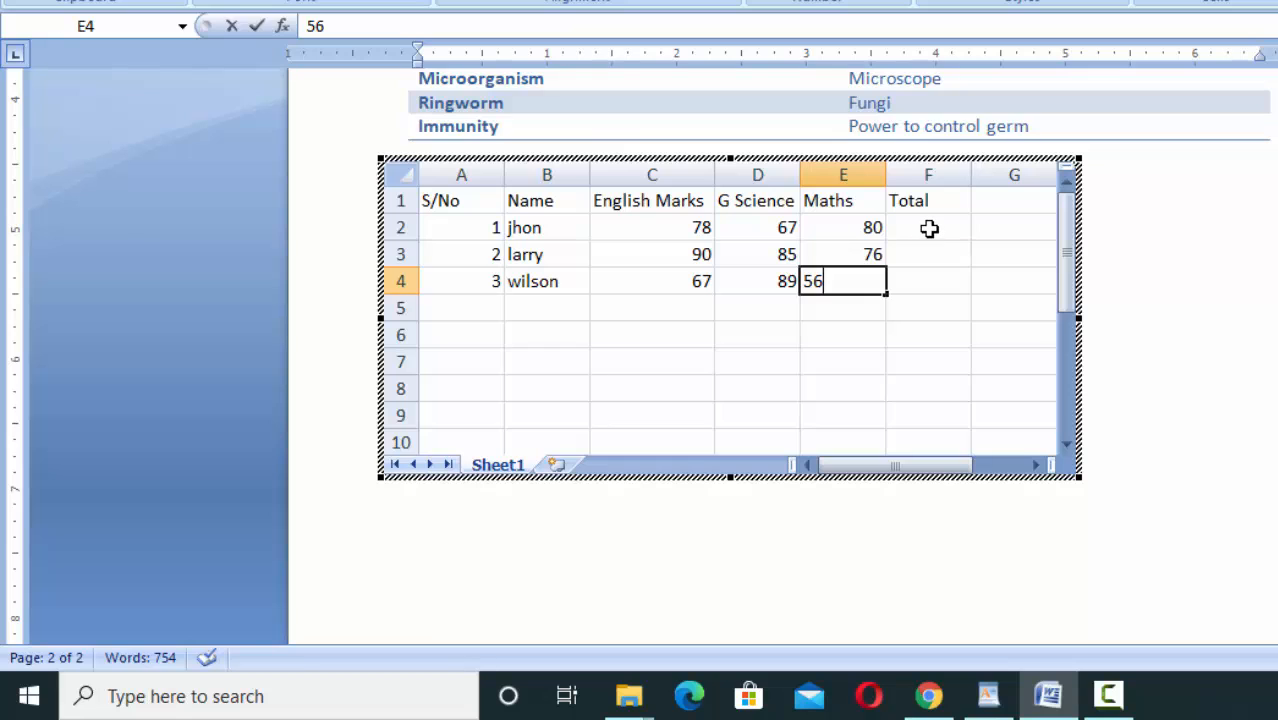
Step: Total the first student's marks in F2 with the formula =SUM(C2+D2+E2) and fill it down to F4
click(929, 228)
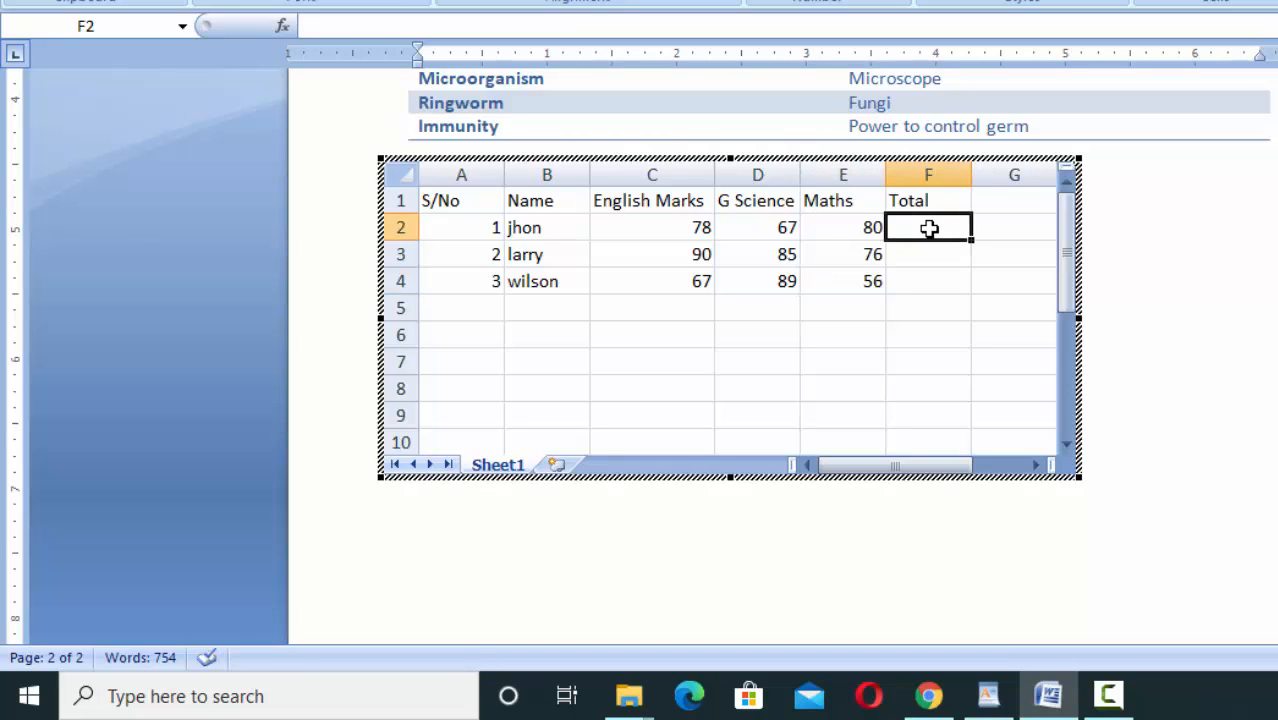
text(=)
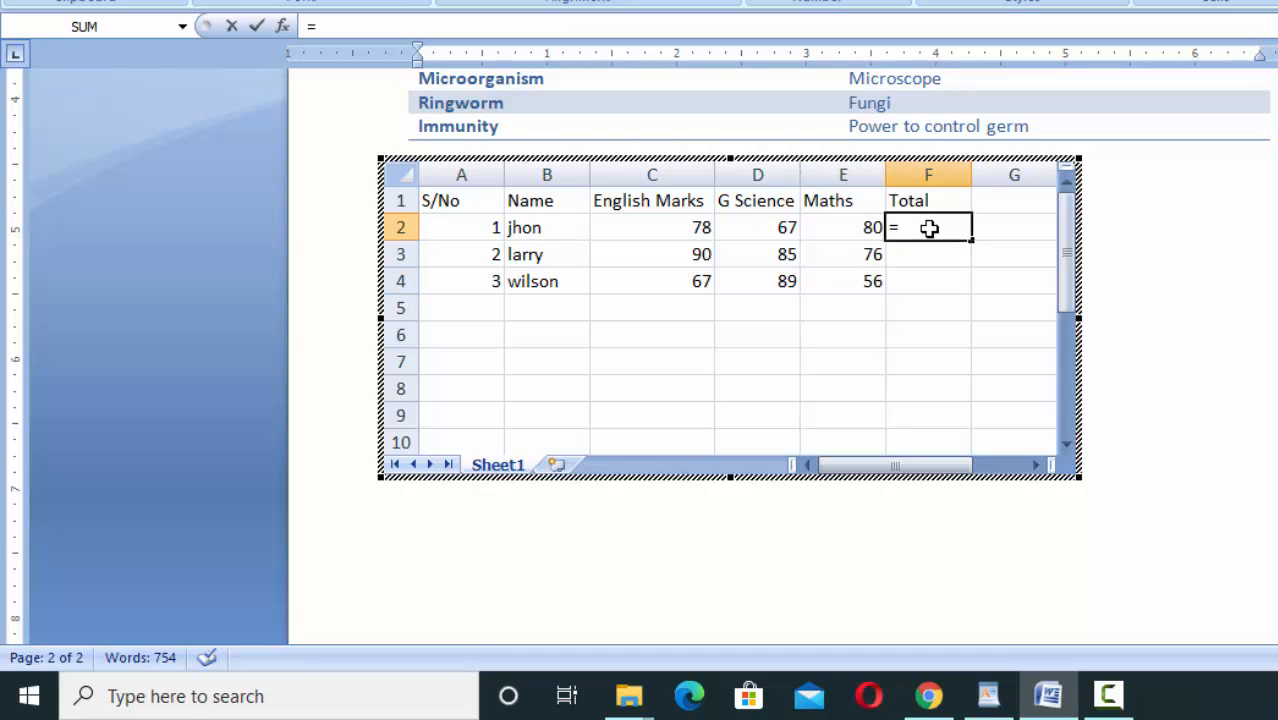
text(sum)
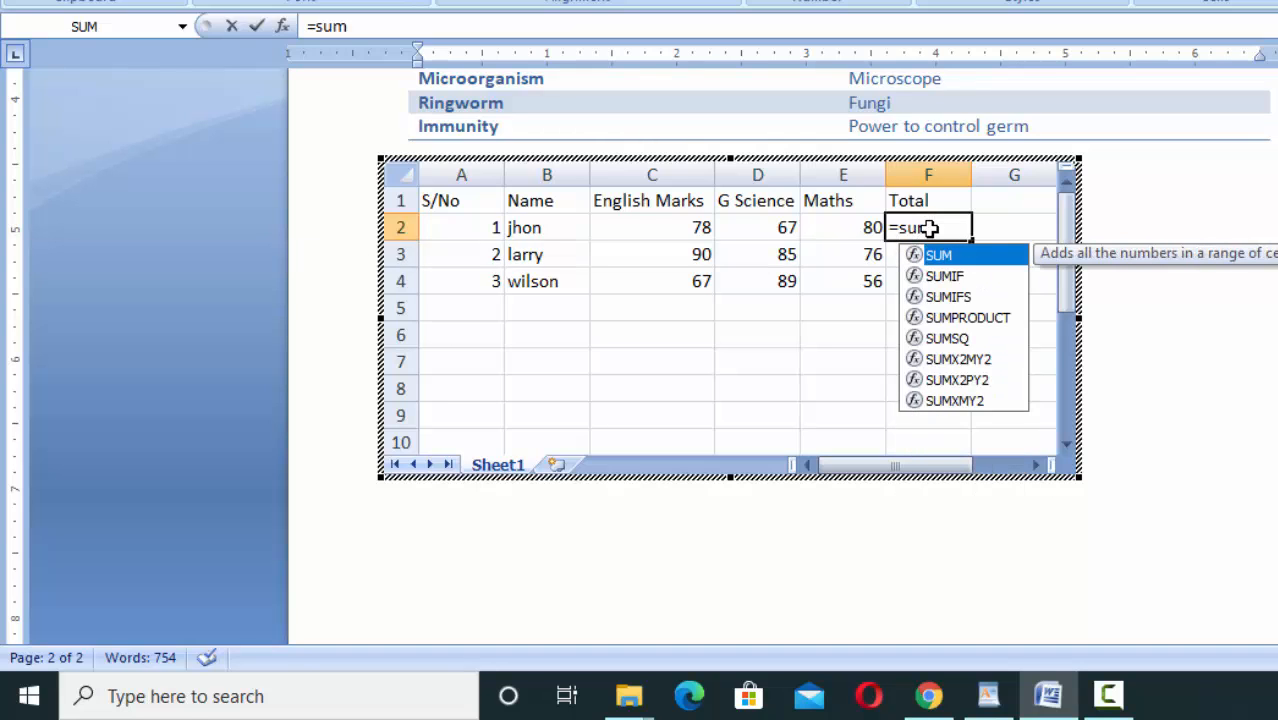
text(()
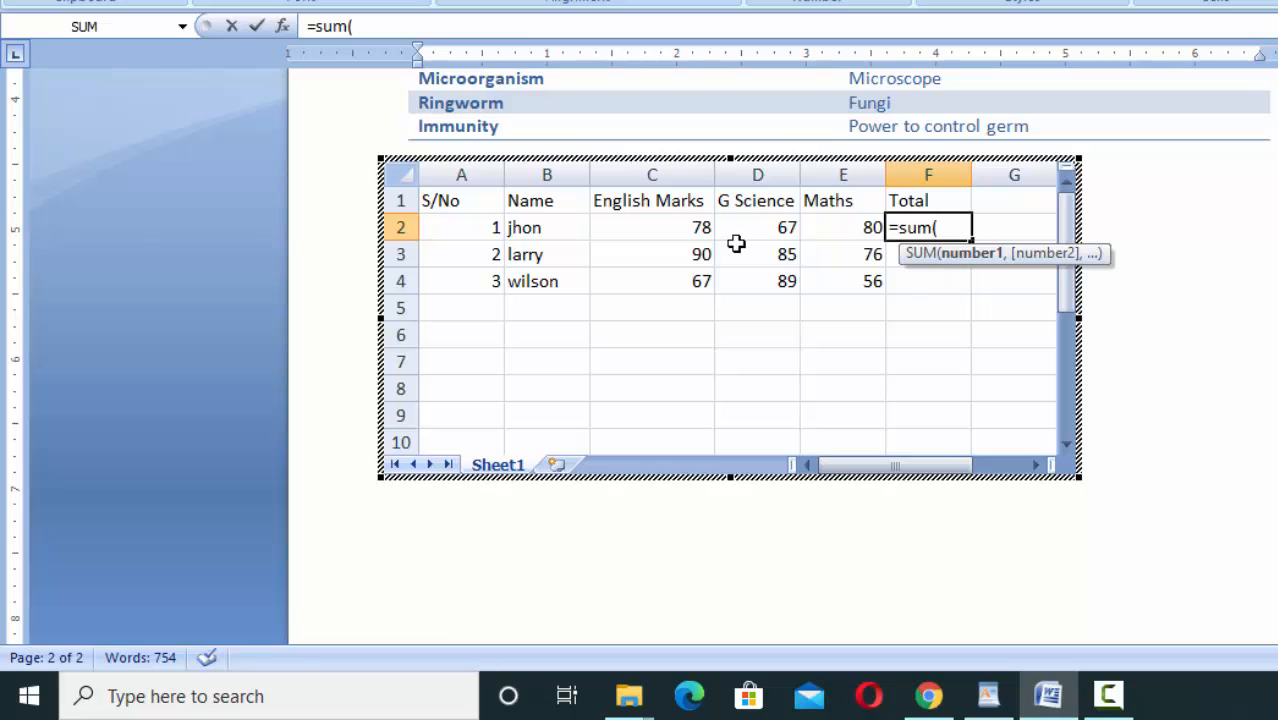
click(690, 229)
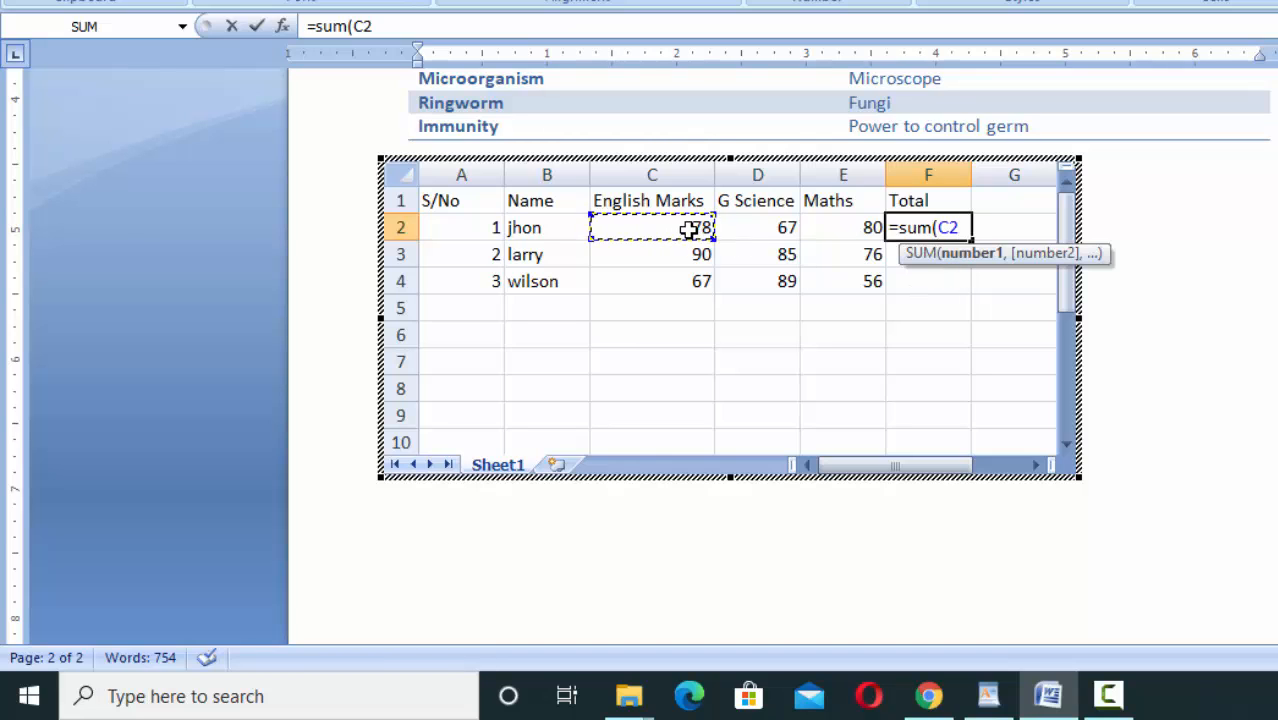
text(+)
click(775, 233)
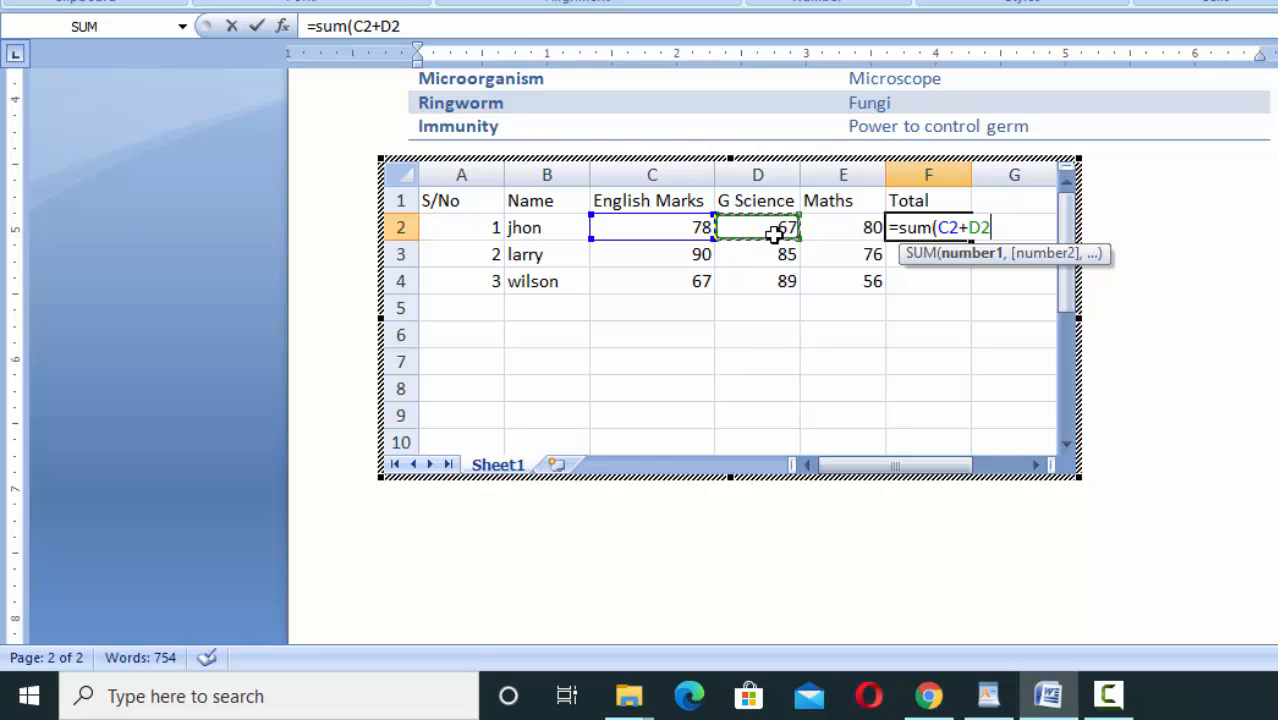
text(+)
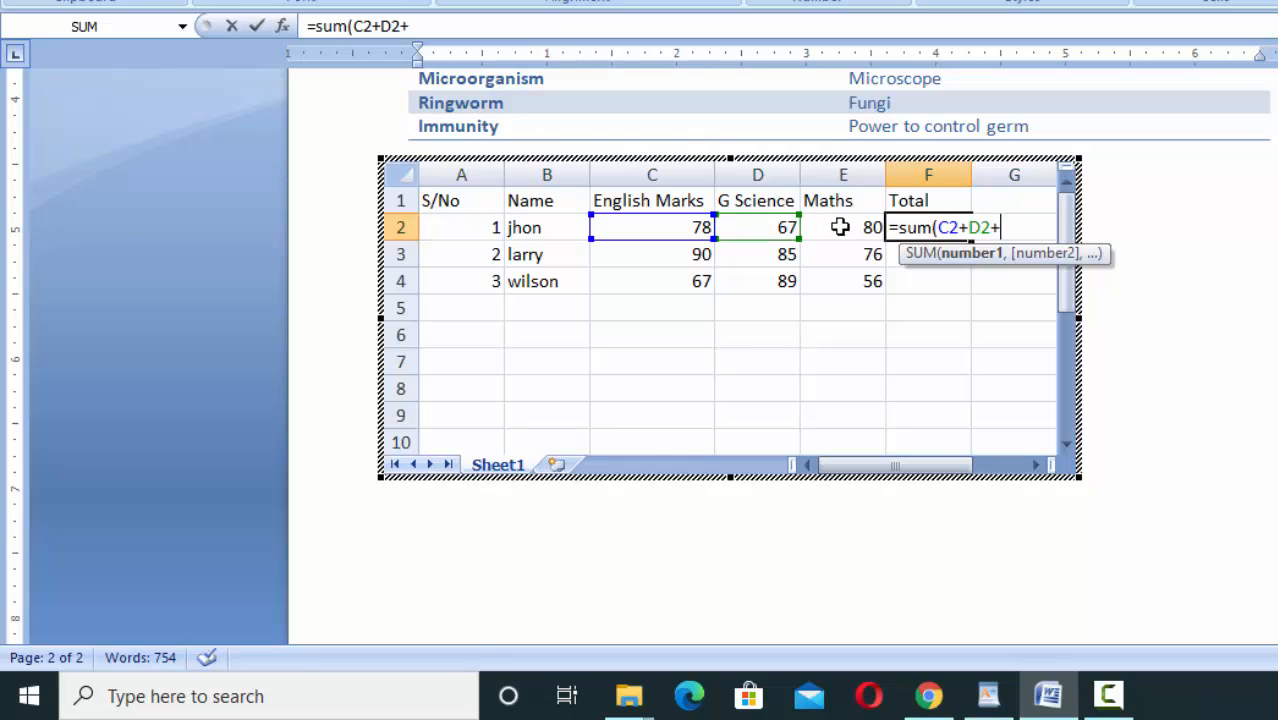
click(838, 228)
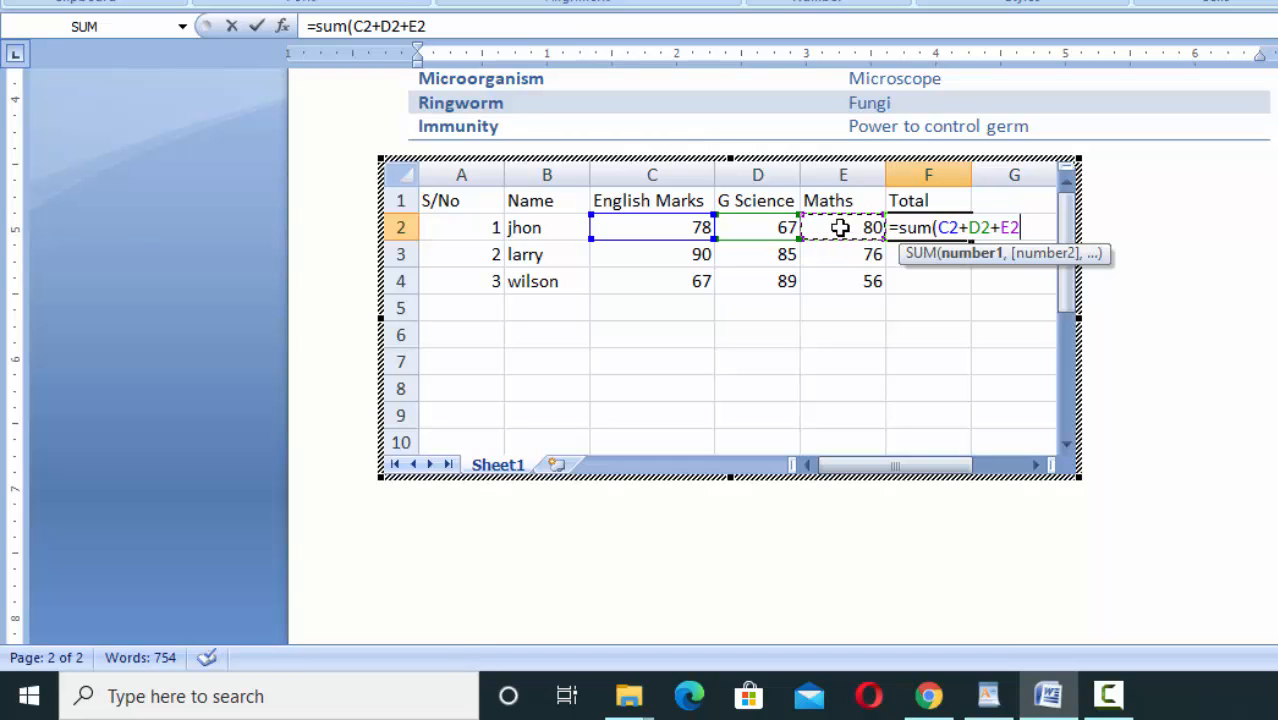
text())
key(Return)
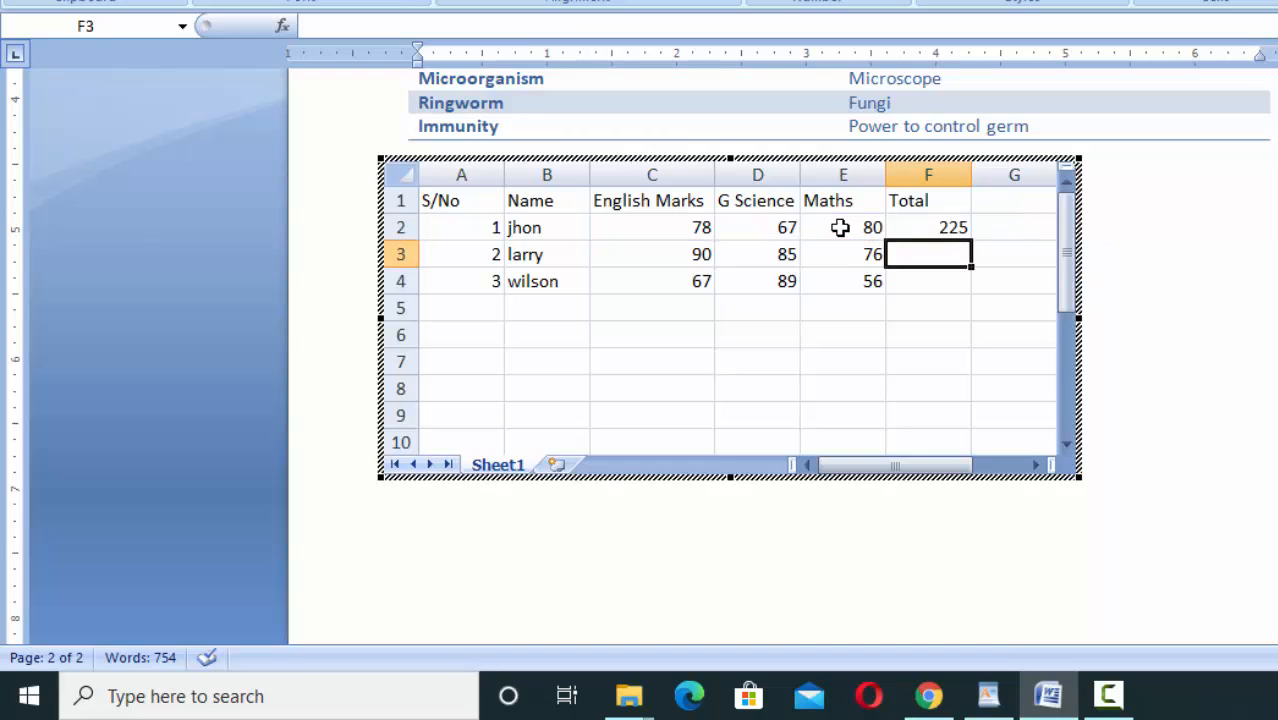
click(958, 229)
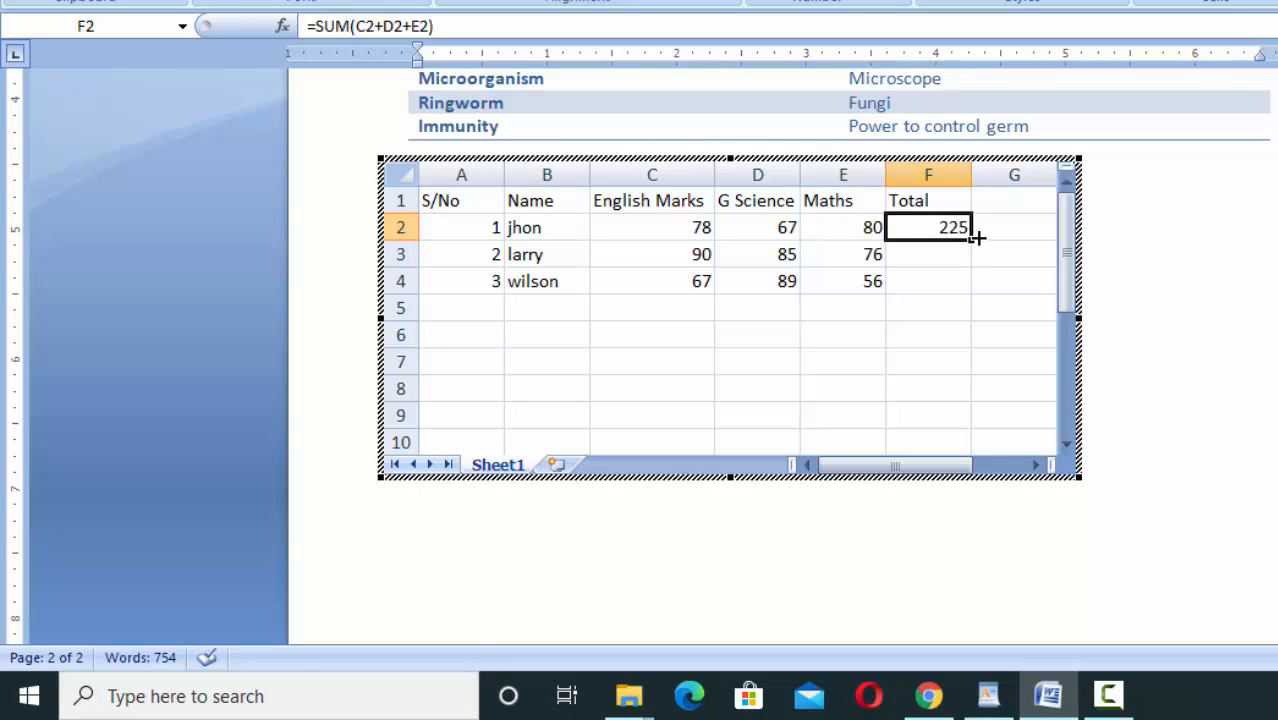
drag(972, 241, 966, 290)
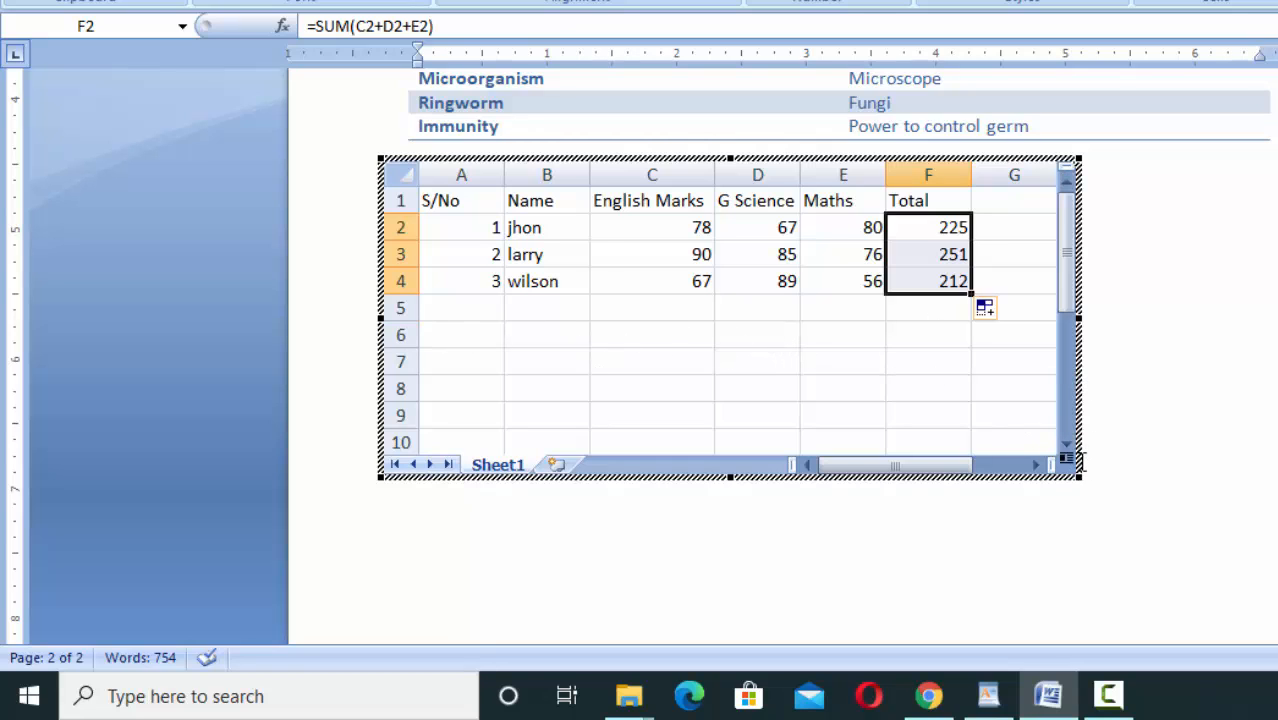
Step: Shrink the embedded sheet's frame to cells A1 to F4, and enlarge the marks table in the document to the width of the table above
drag(1078, 477, 961, 322)
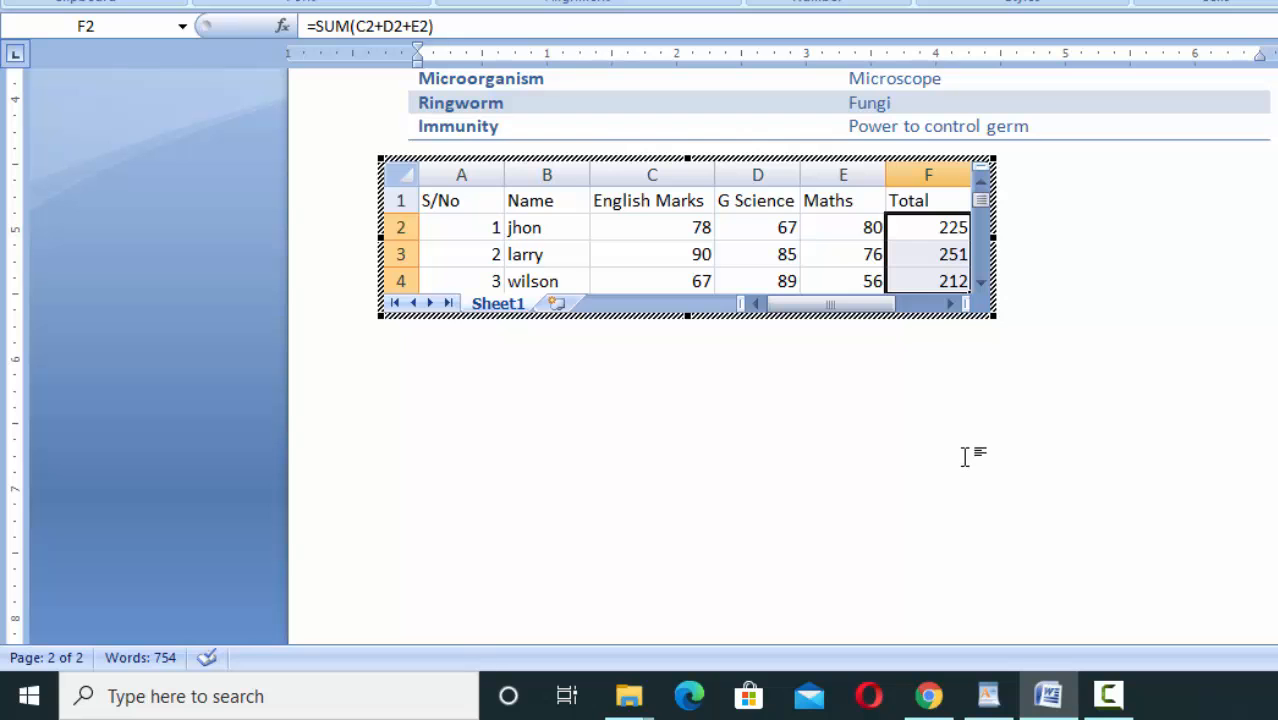
click(910, 407)
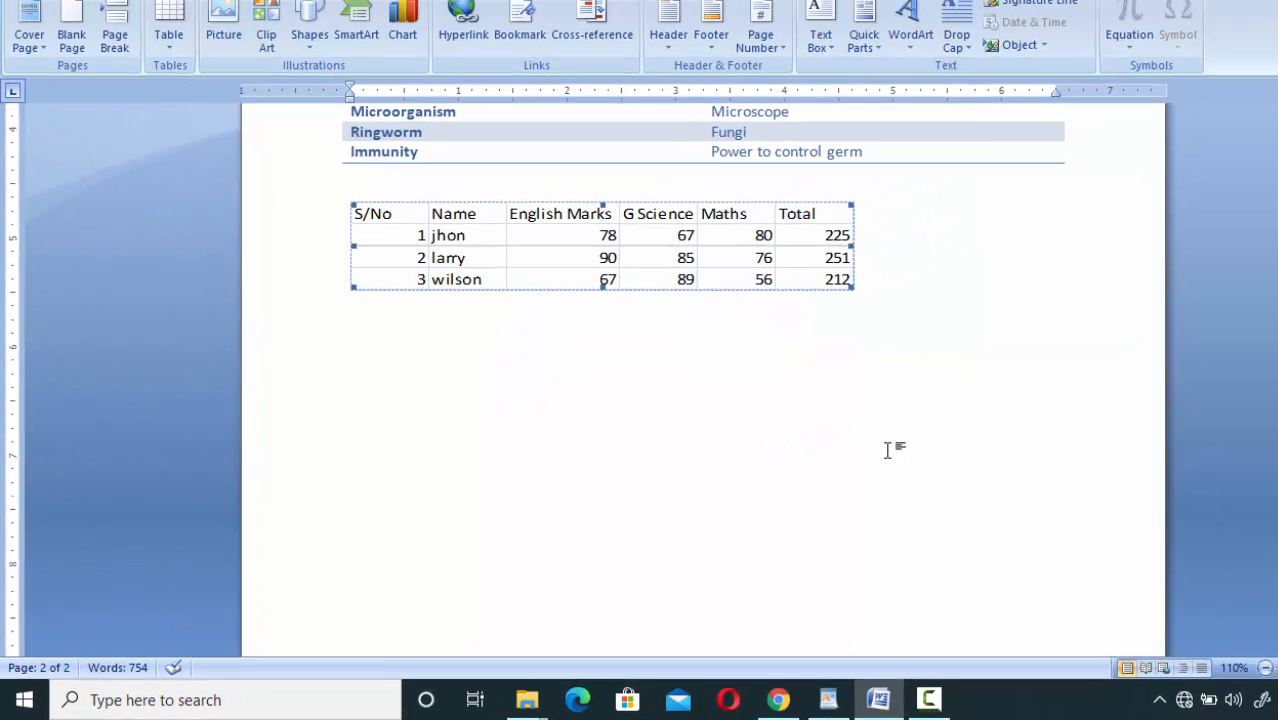
scroll(1258, 503, up, 3)
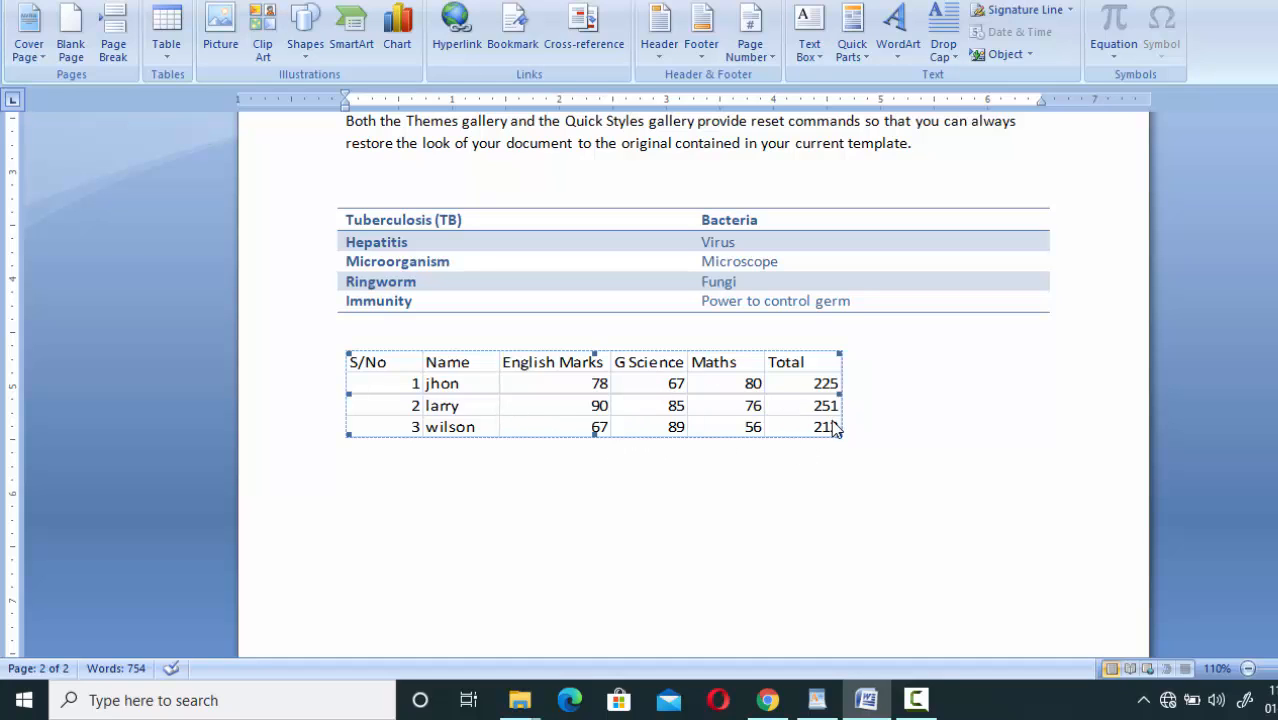
drag(842, 434, 901, 458)
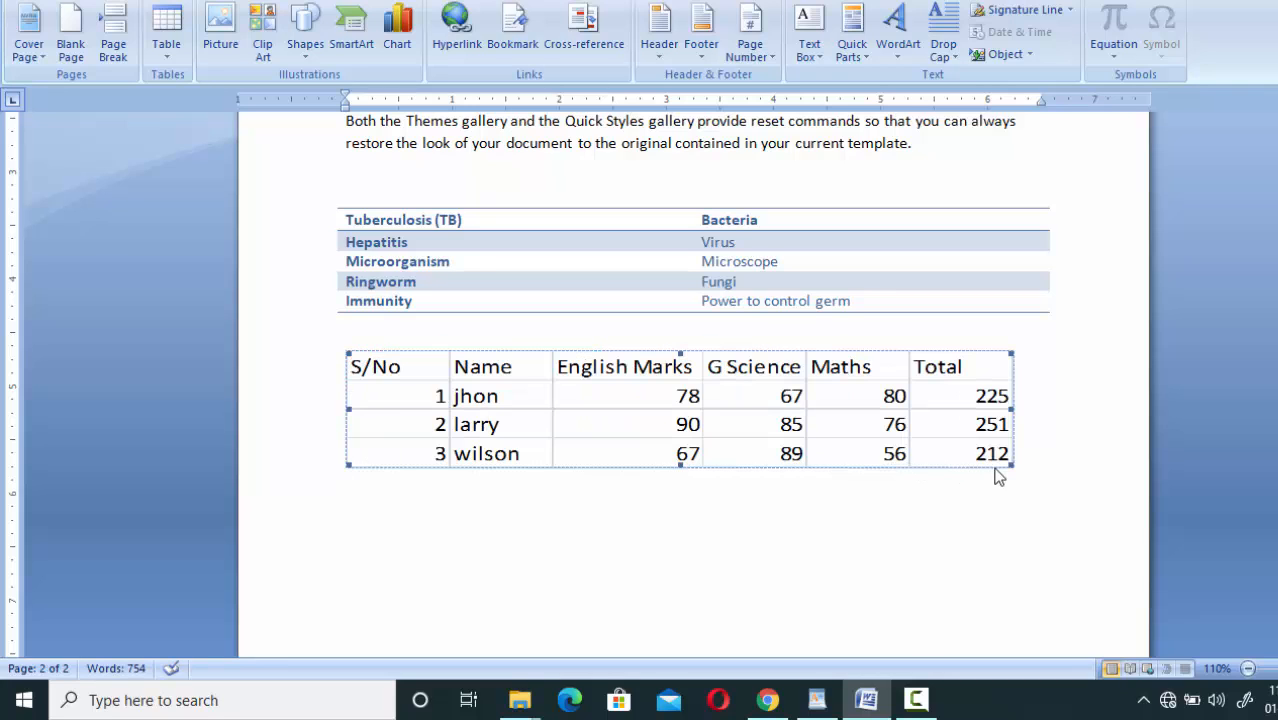
drag(1012, 464, 953, 475)
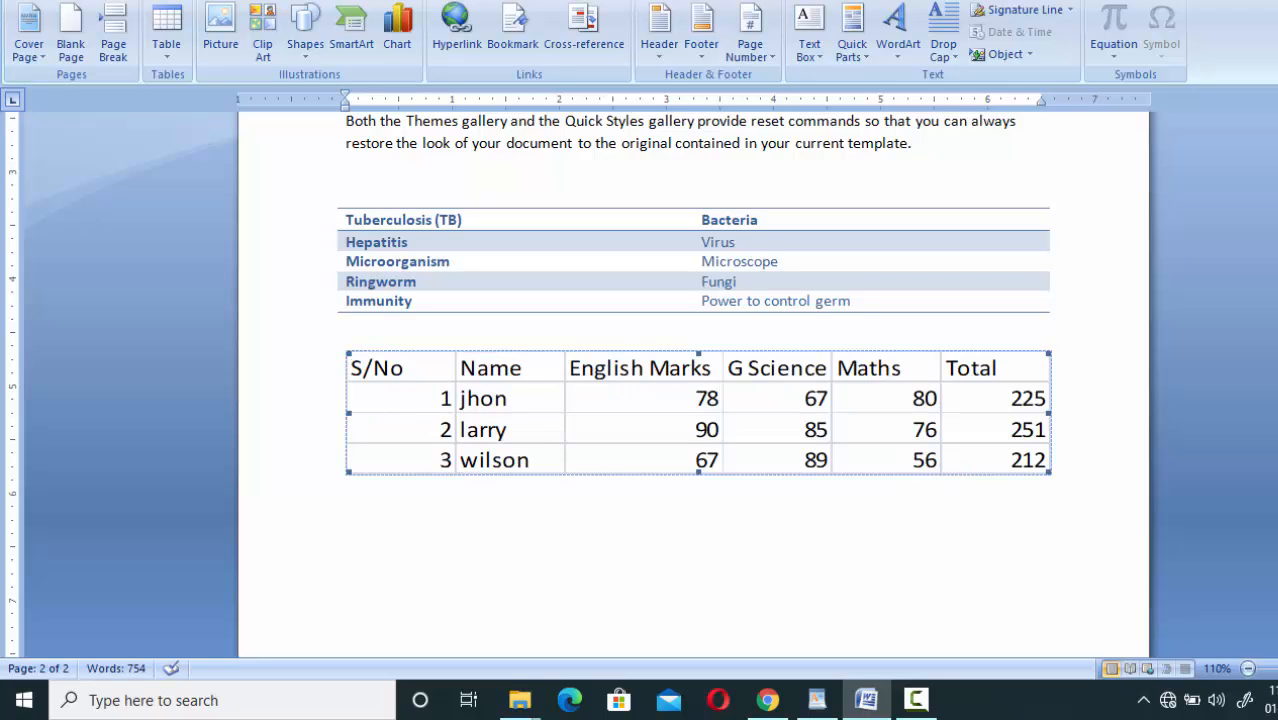
drag(1277, 482, 1277, 463)
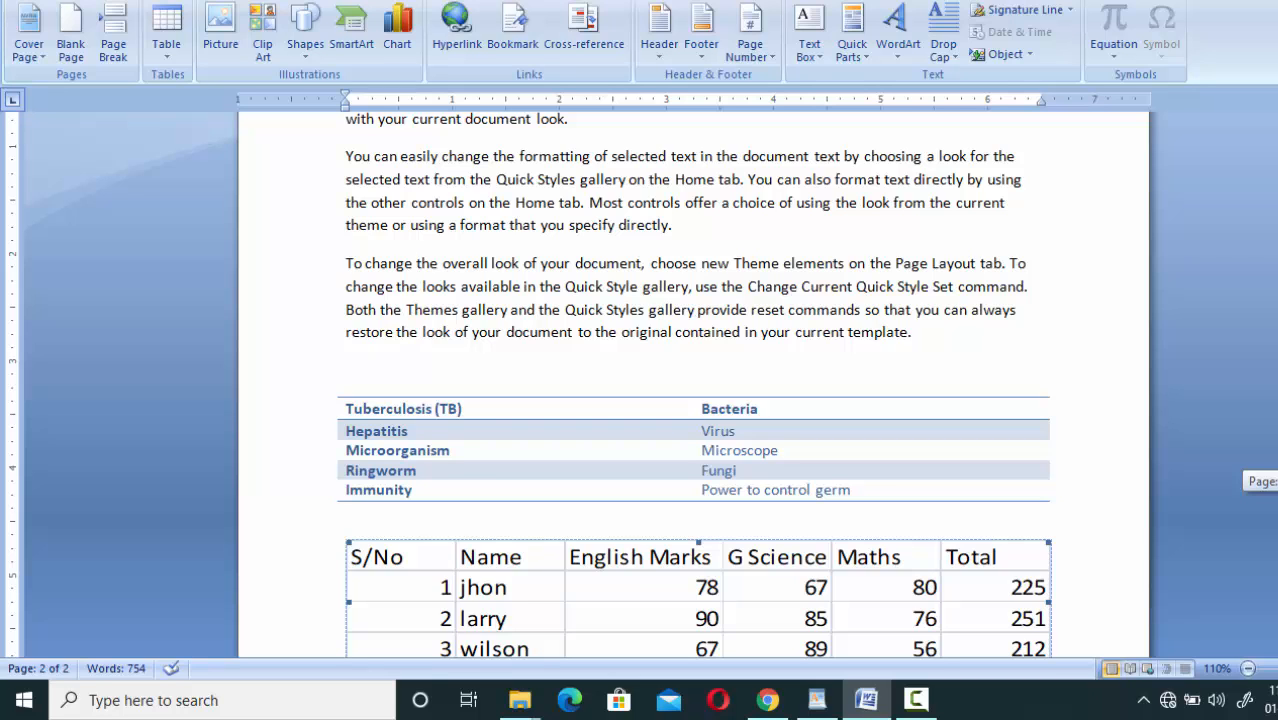
drag(1277, 463, 1277, 477)
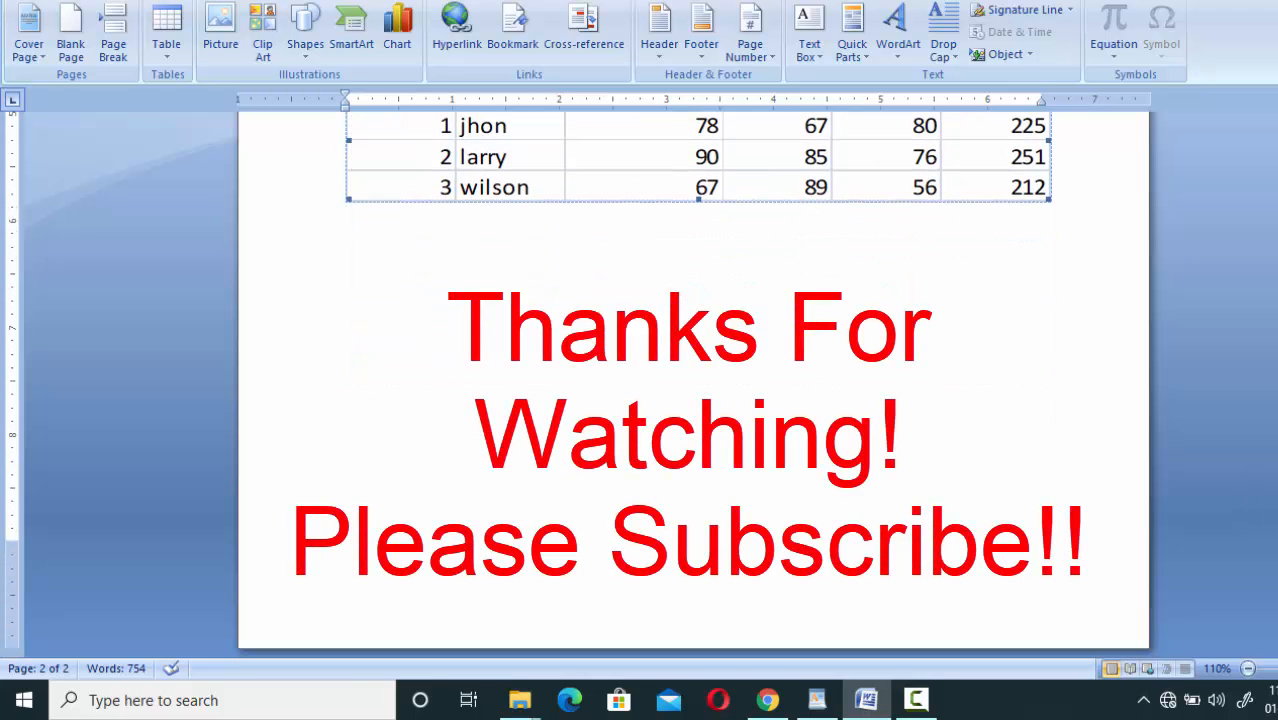